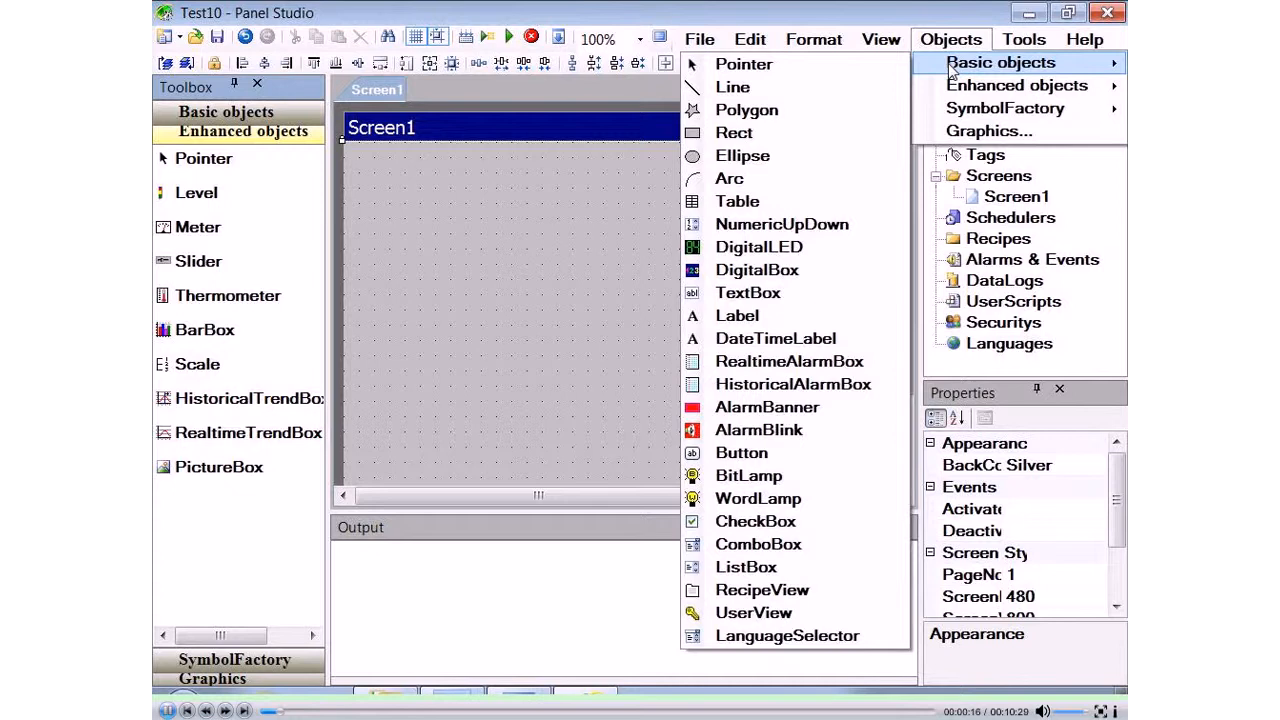
# - Draw a two-by-two table on Screen1 and place a text box below it
pyautogui.click(750, 204)
pyautogui.moveTo(480, 172)
pyautogui.mouseDown()
pyautogui.moveTo(691, 317)
pyautogui.moveTo(680, 310)
pyautogui.mouseUp()
pyautogui.click(512, 326)
pyautogui.click(258, 114)
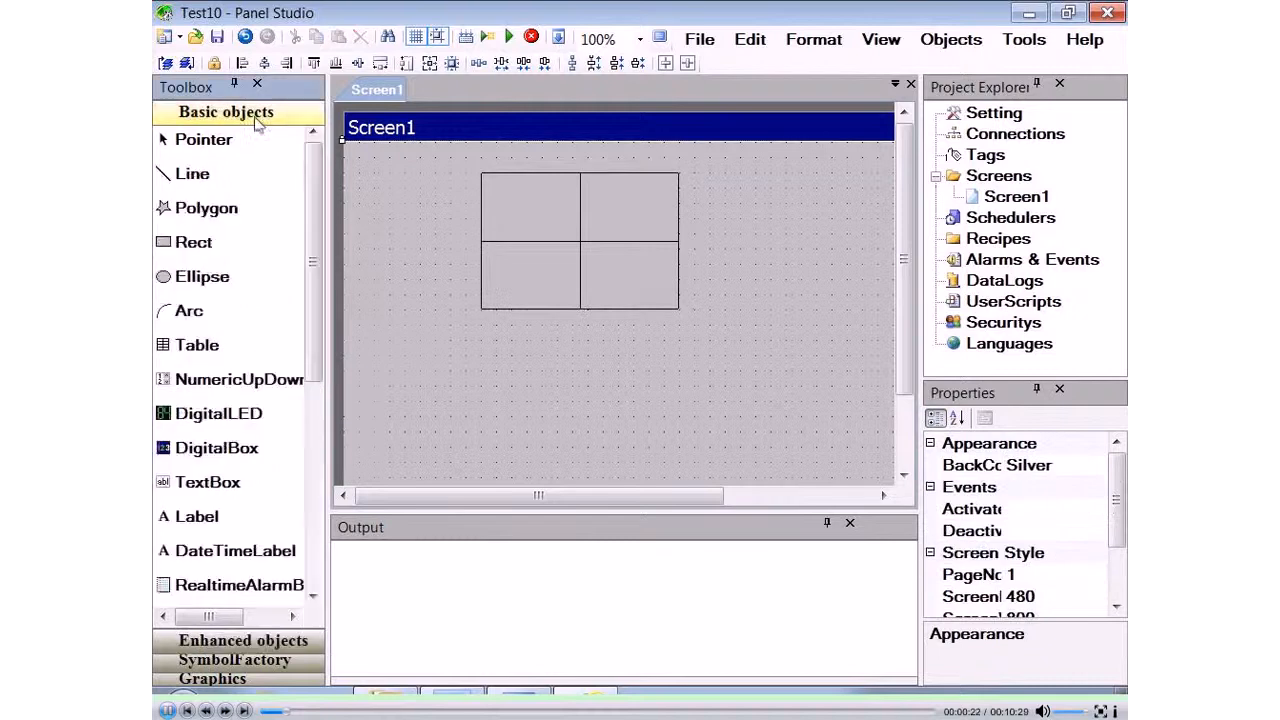
pyautogui.click(210, 488)
pyautogui.moveTo(480, 338); pyautogui.dragTo(626, 391)
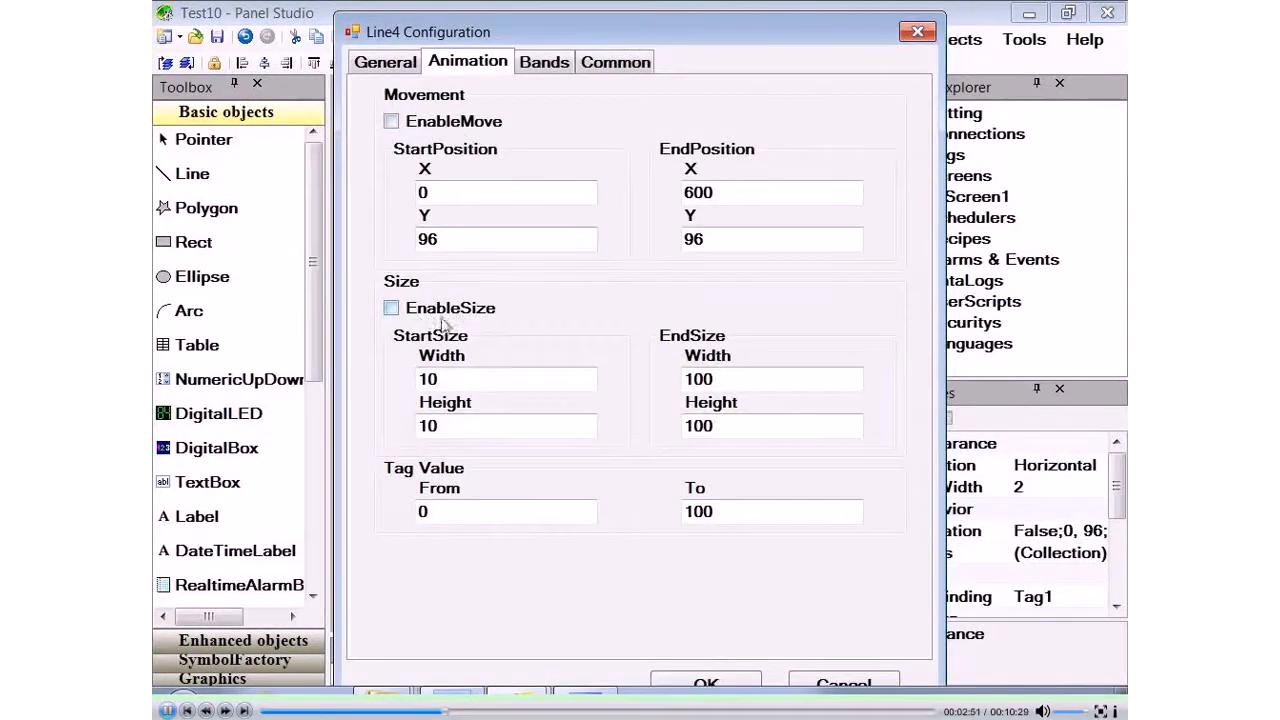
# - Enable movement animation for the horizontal line and apply its configuration
pyautogui.click(384, 66)
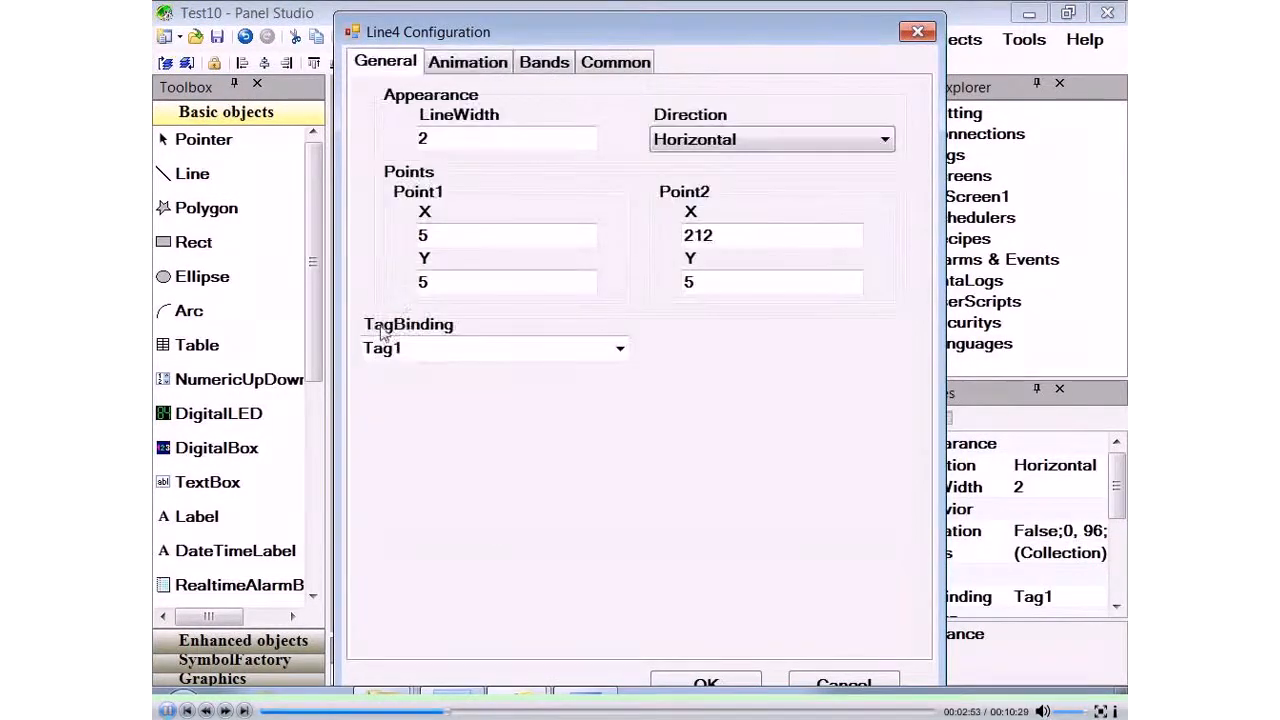
pyautogui.click(467, 62)
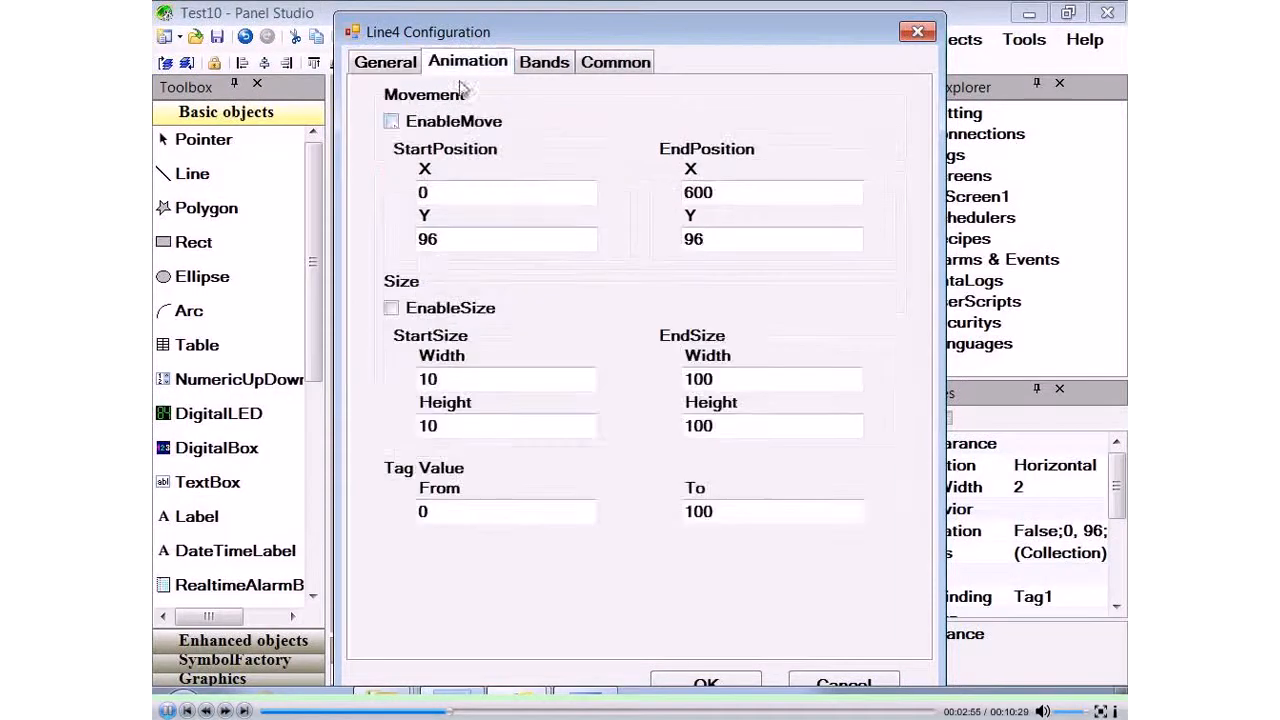
pyautogui.click(391, 122)
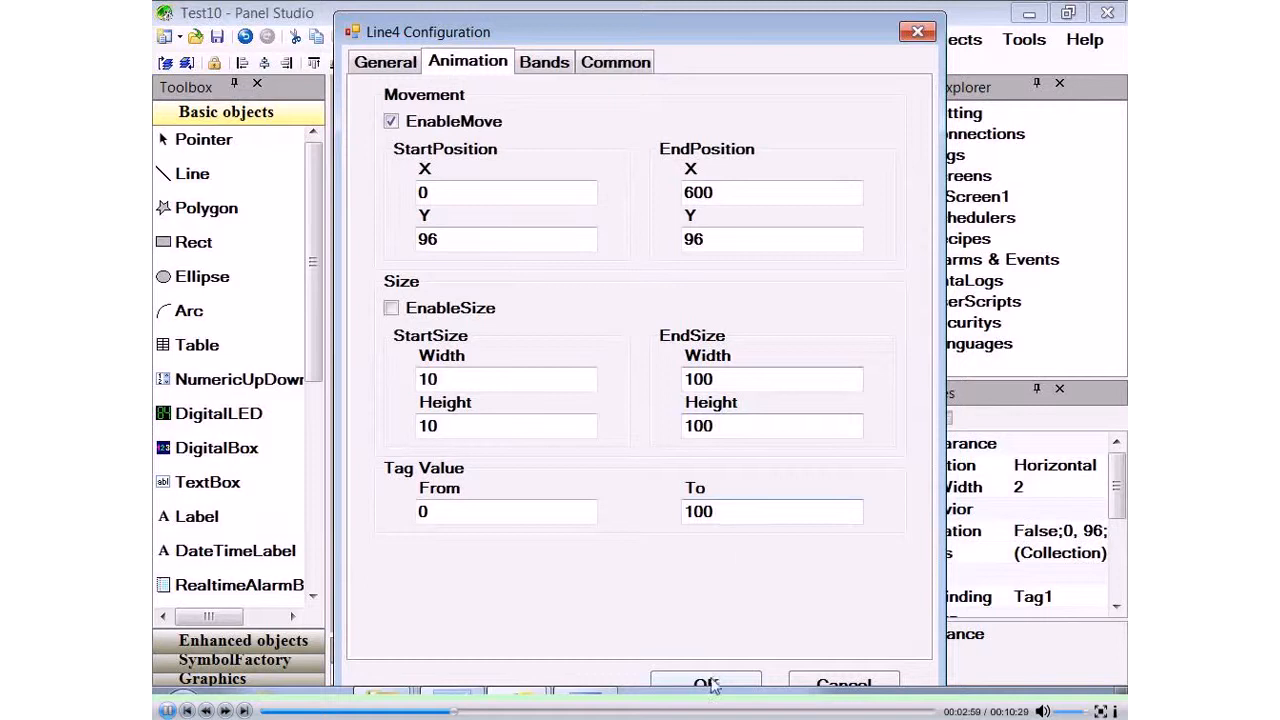
pyautogui.click(706, 683)
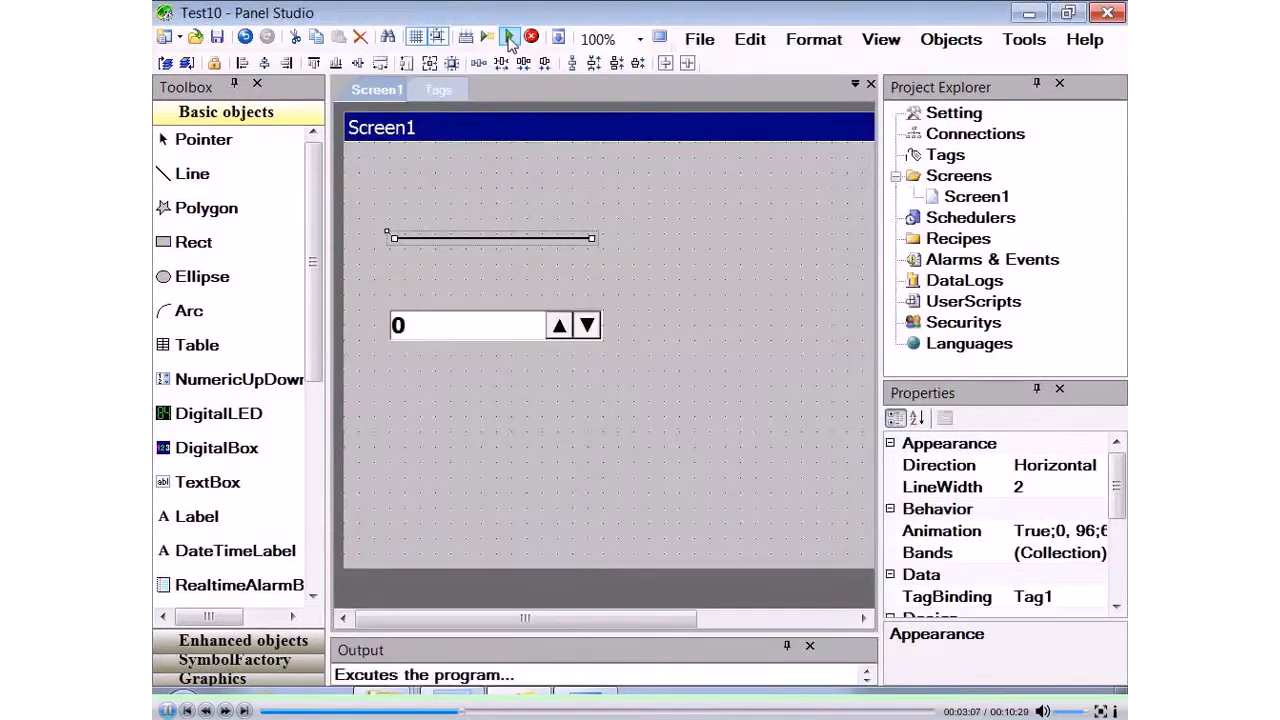
# - Run the project and keep raising the numeric up/down value past 27 to test the line's movement
pyautogui.click(510, 40)
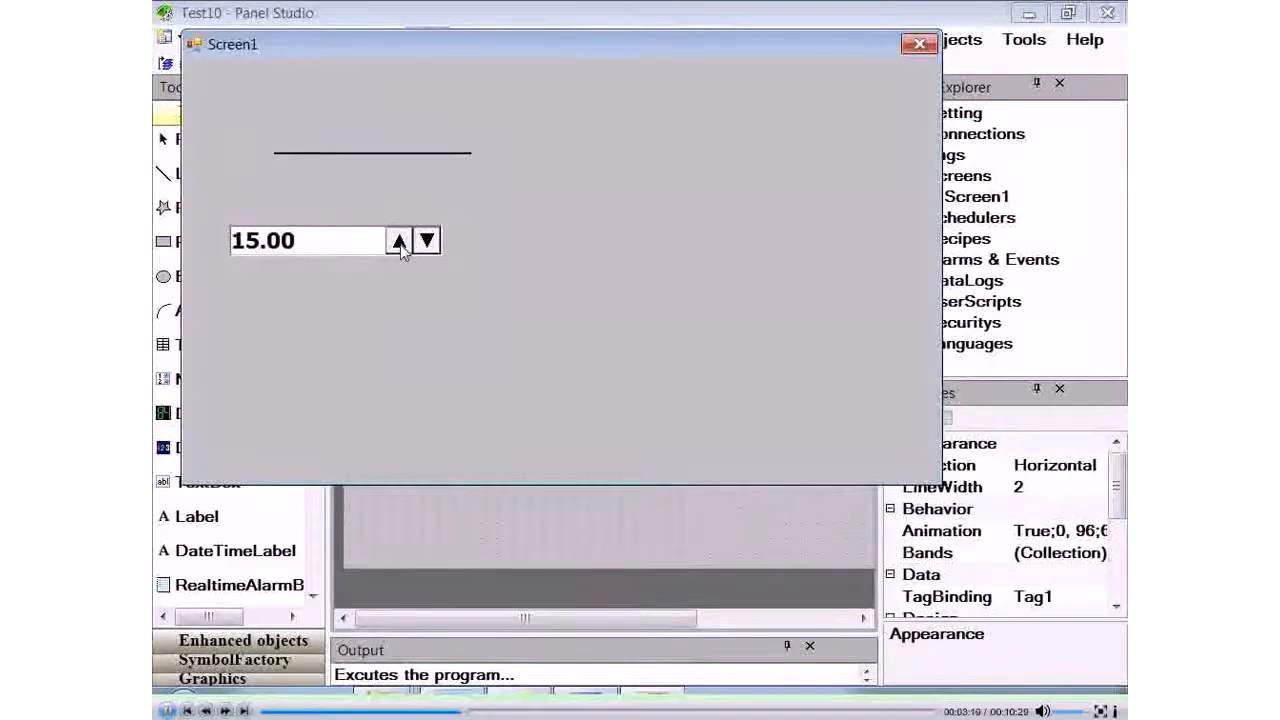
pyautogui.click(399, 241)
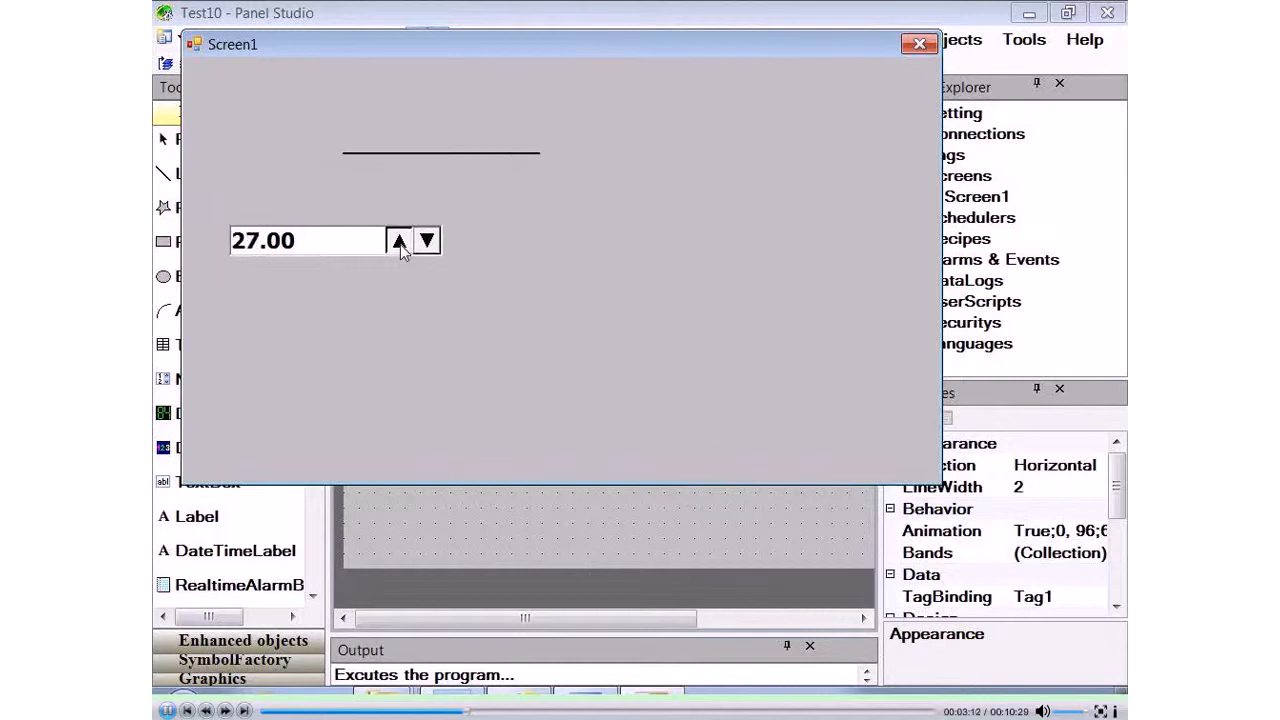
pyautogui.click(399, 241)
pyautogui.click(399, 241)
pyautogui.click(399, 241)
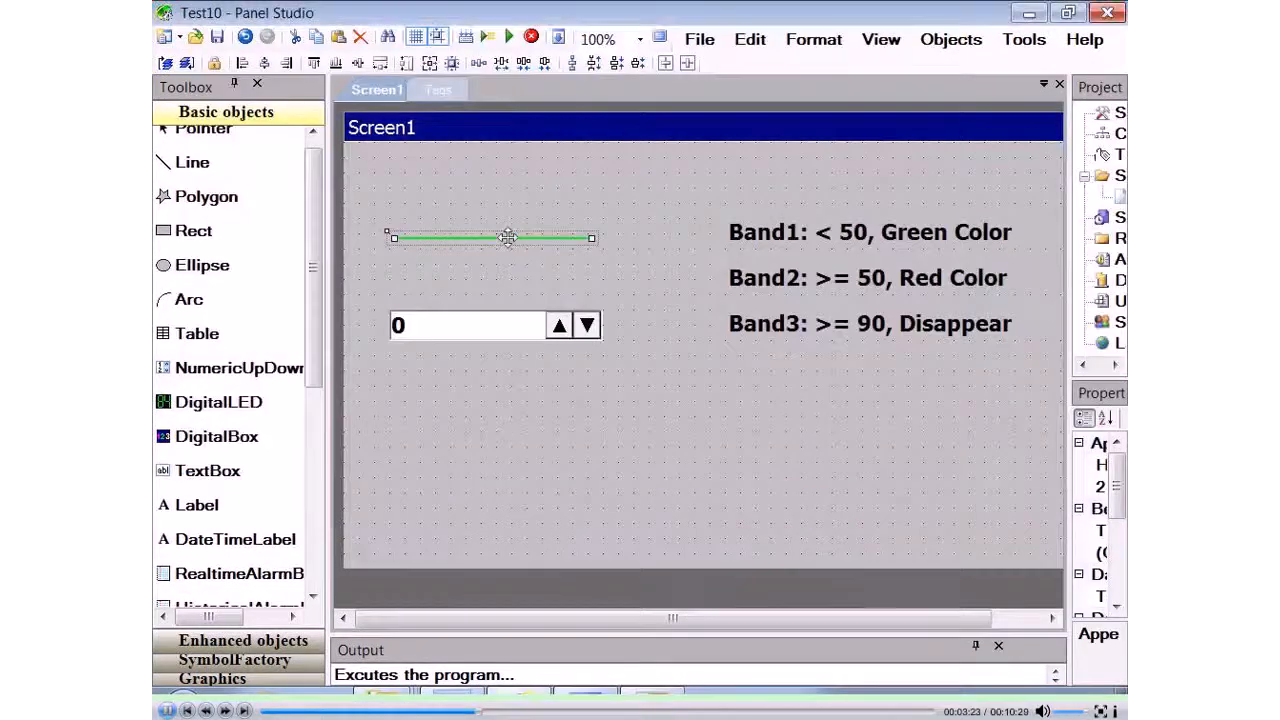
# - Examine the line's band settings and test its band colors by raising the numeric value in the running screen
pyautogui.doubleClick(507, 236)
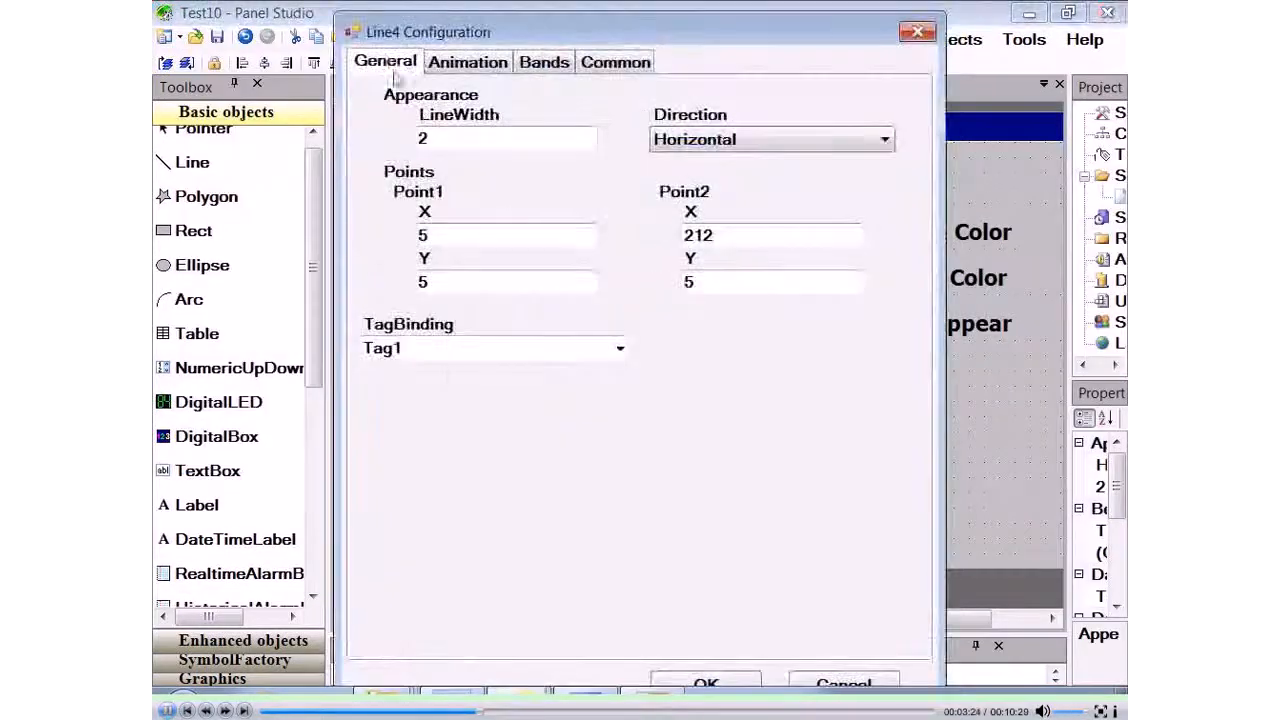
pyautogui.click(545, 65)
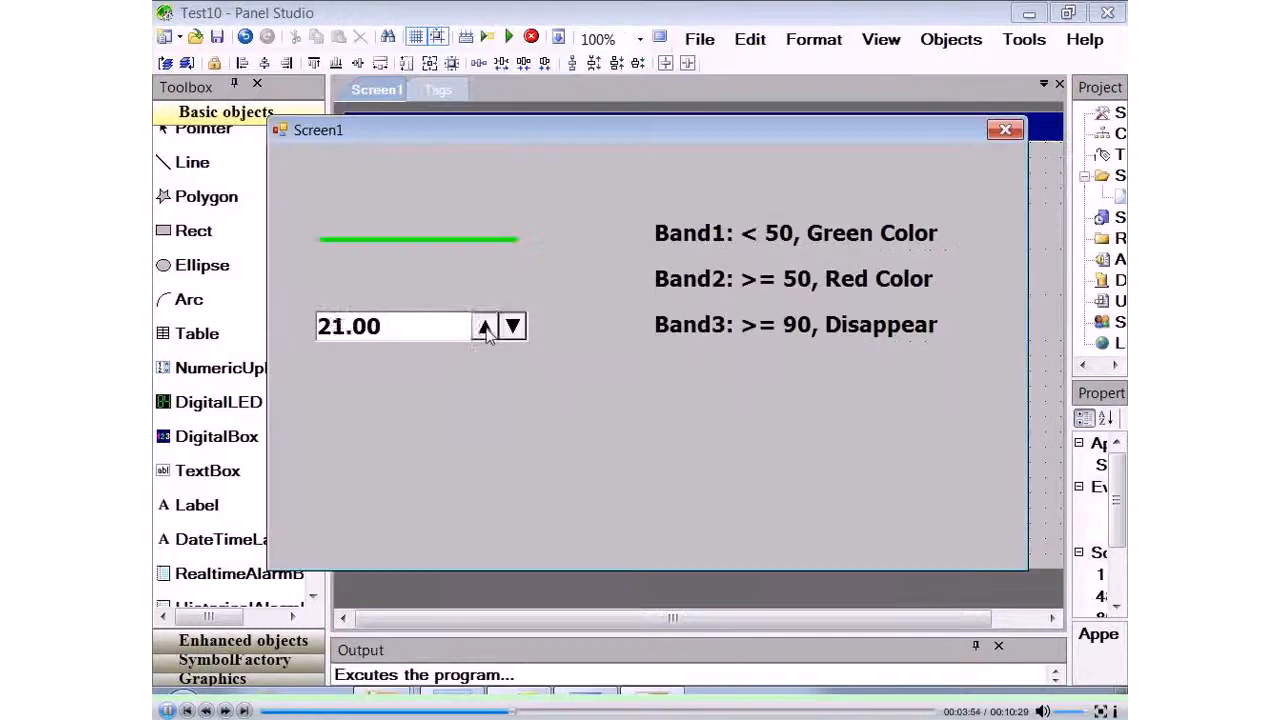
pyautogui.click(484, 327)
pyautogui.moveTo(486, 332); pyautogui.dragTo(486, 332)
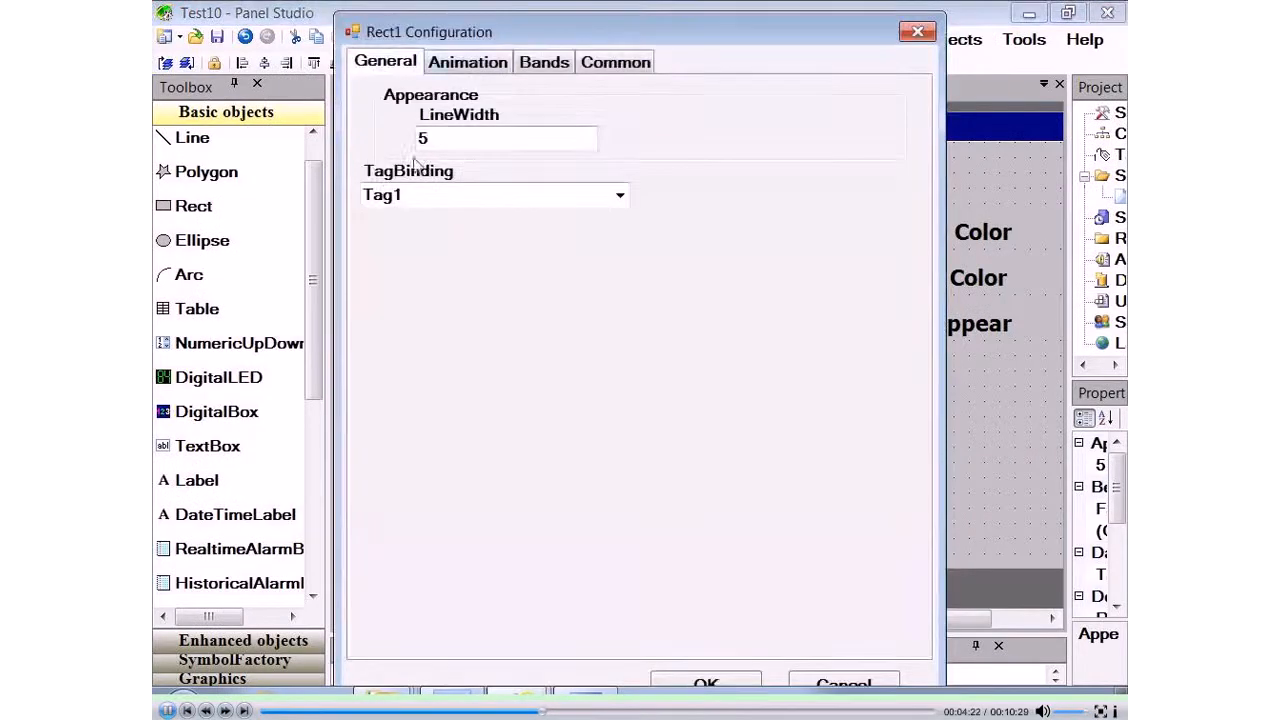
# - Examine the rectangle's band settings and raise the running screen's value past 50 to test the rectangle and ellipse bands
pyautogui.click(545, 66)
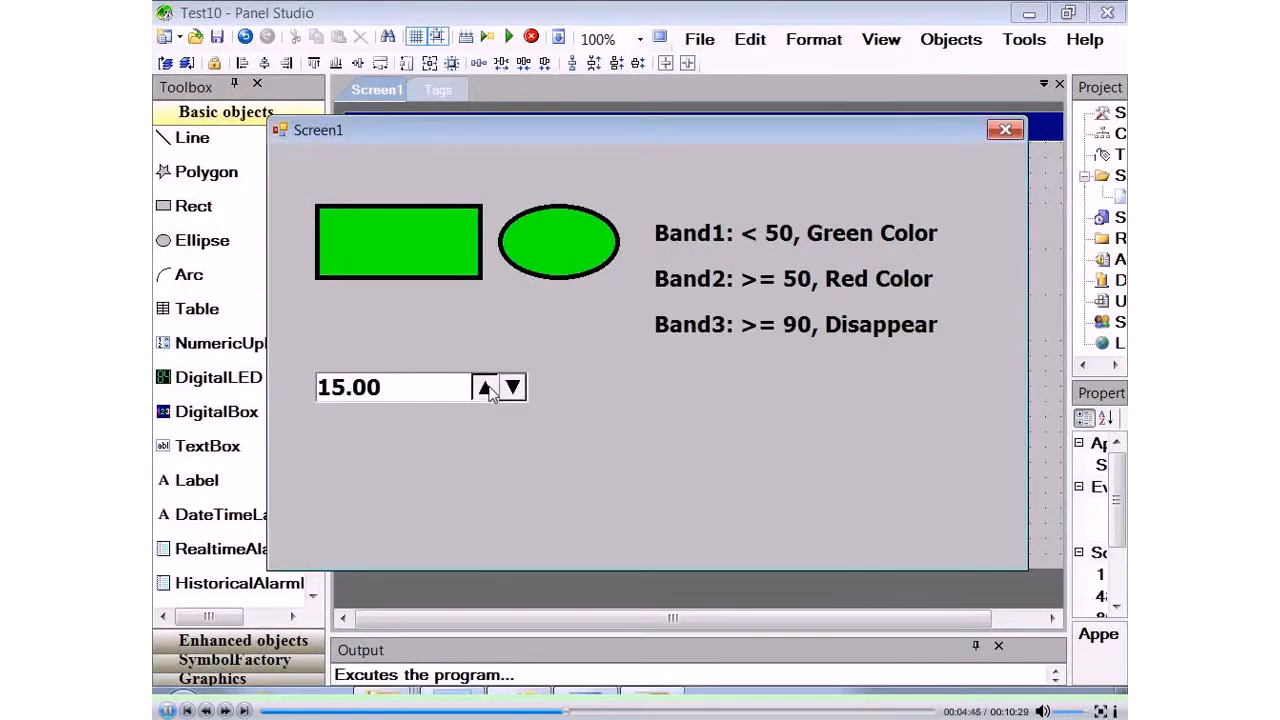
pyautogui.moveTo(486, 389); pyautogui.dragTo(486, 389)
pyautogui.click(486, 389)
pyautogui.click(486, 389)
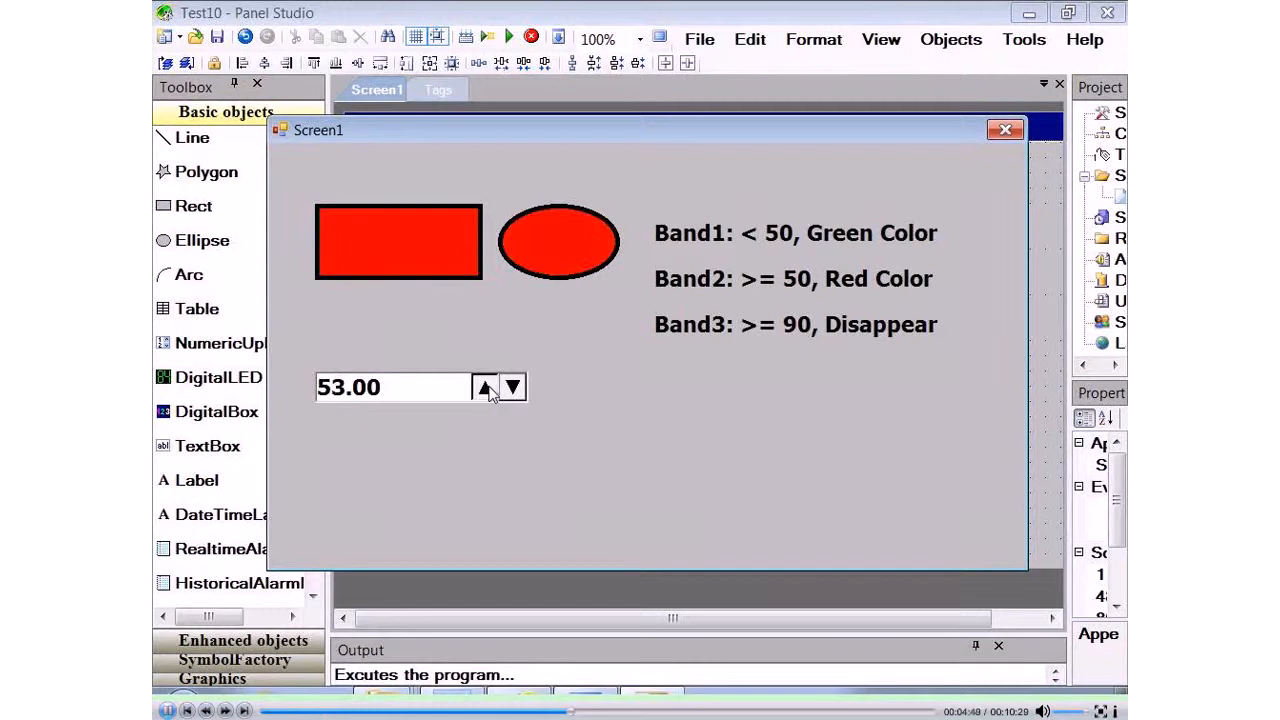
pyautogui.moveTo(486, 389); pyautogui.dragTo(486, 389)
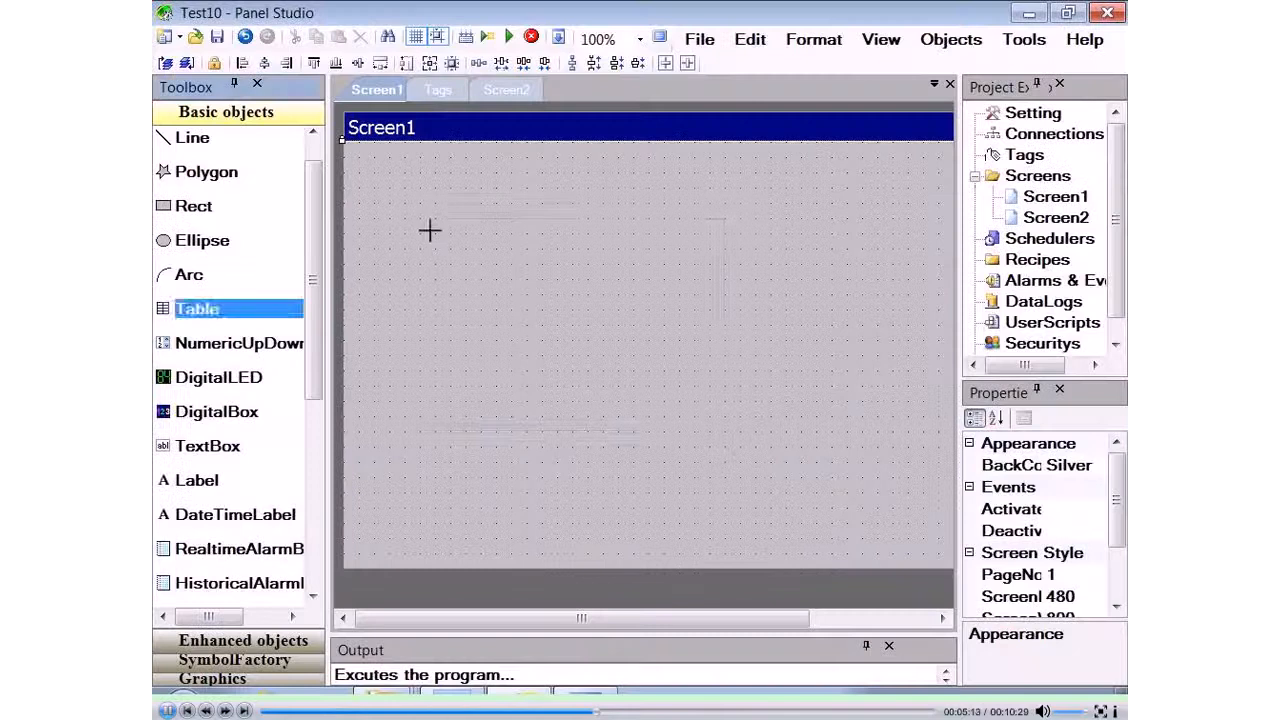
# - Draw a table on the empty Screen1 and set it to 5 rows and 10 columns
pyautogui.moveTo(418, 217); pyautogui.dragTo(726, 432)
pyautogui.doubleClick(565, 323)
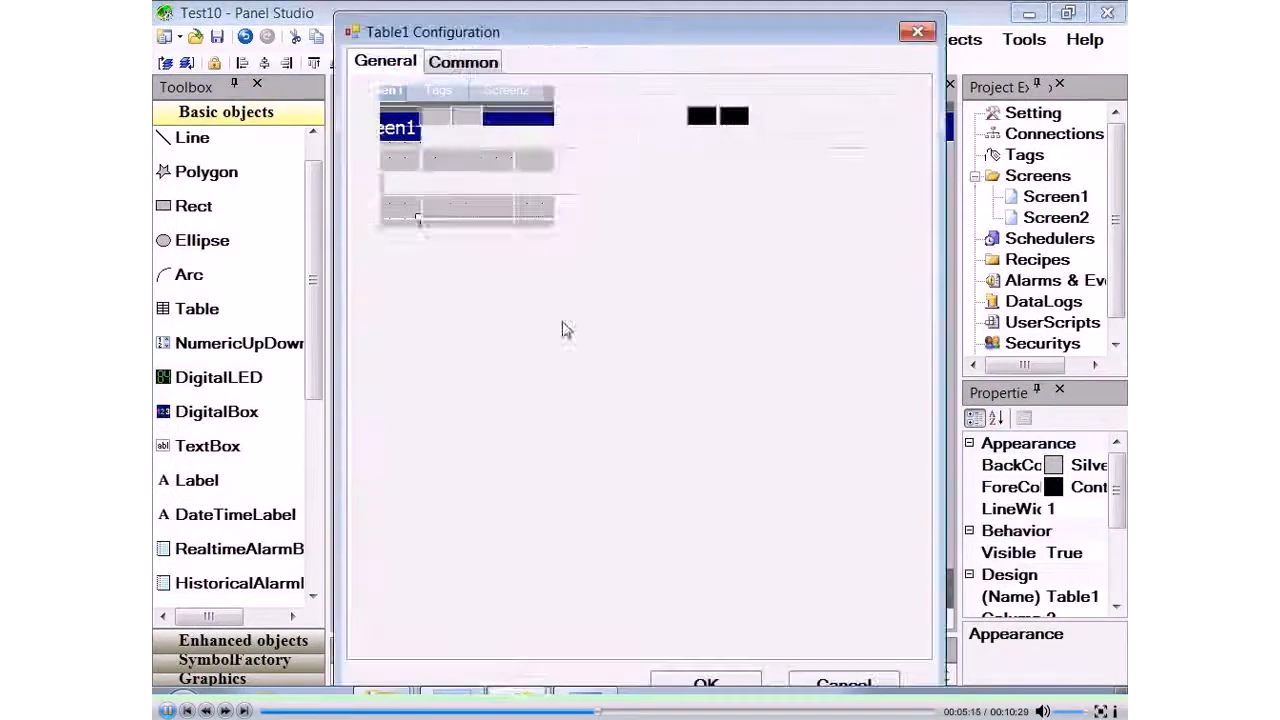
pyautogui.moveTo(440, 205); pyautogui.dragTo(355, 205)
pyautogui.write('5')
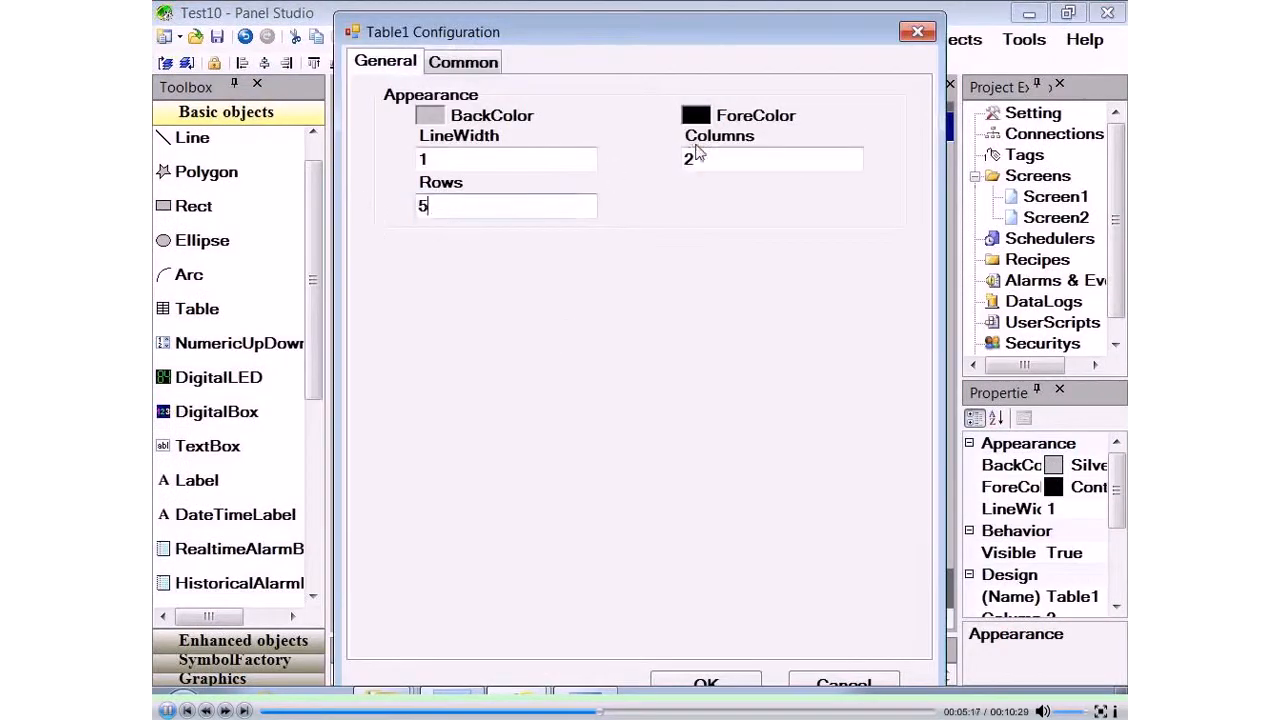
pyautogui.moveTo(700, 160); pyautogui.dragTo(680, 162)
pyautogui.write('10')
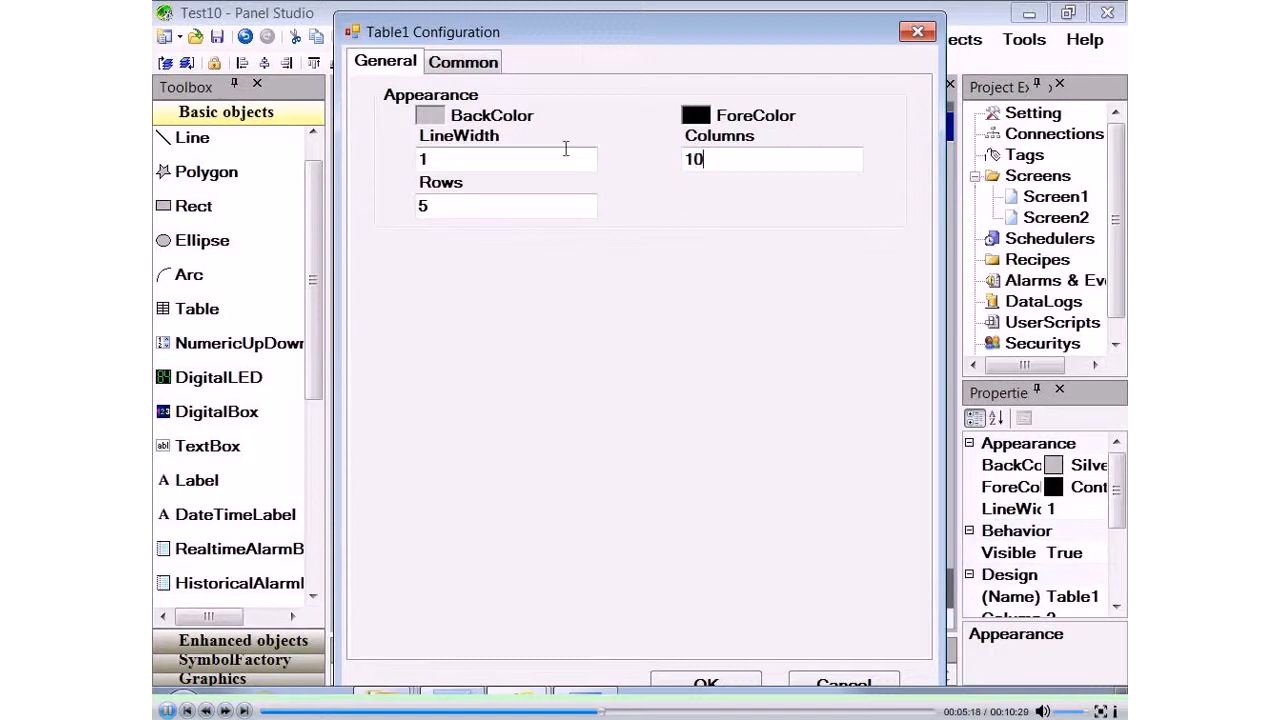
# - Set the table's background color to olive, apply the configuration, and enlarge the table from its lower-right corner
pyautogui.click(430, 115)
pyautogui.click(650, 350)
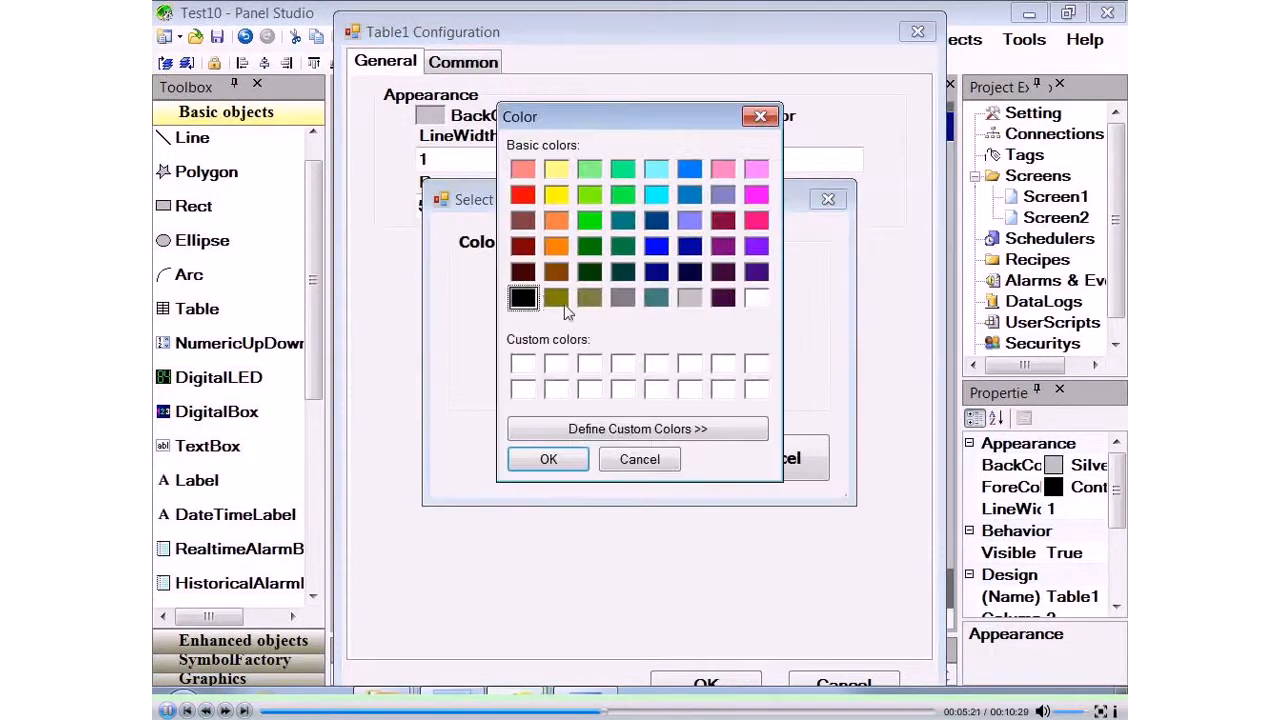
pyautogui.click(556, 297)
pyautogui.click(548, 459)
pyautogui.click(651, 458)
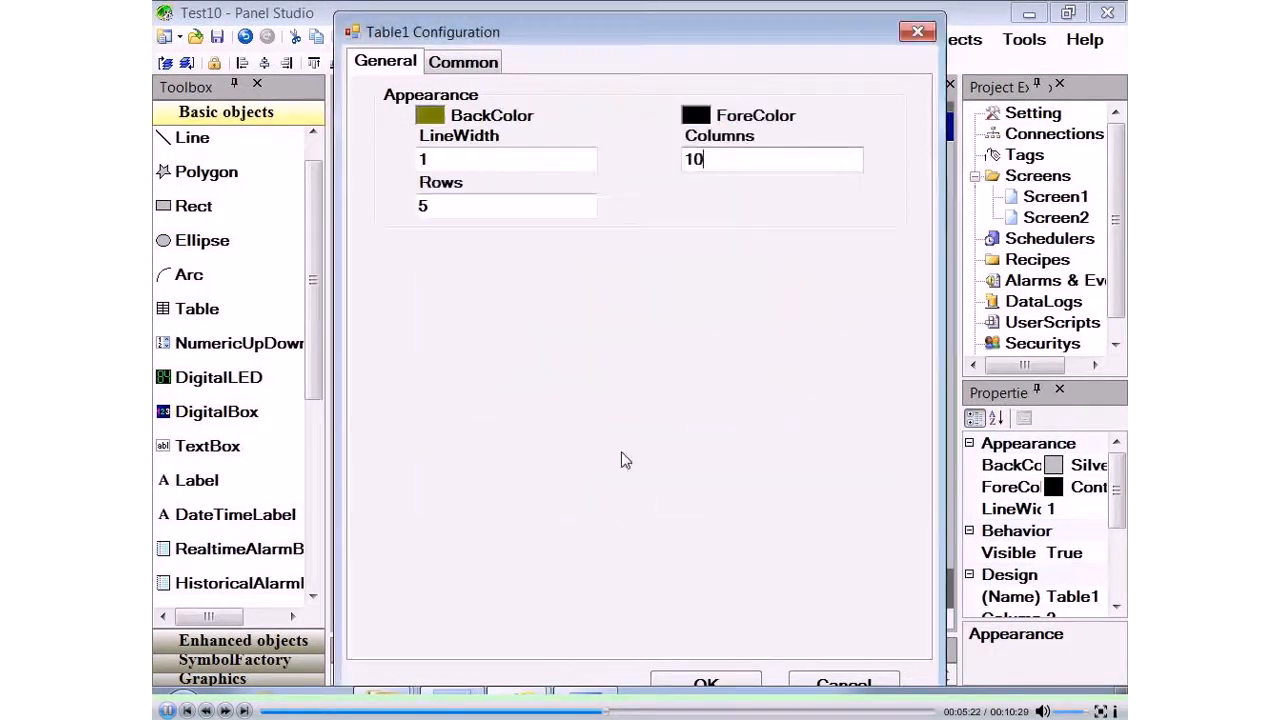
pyautogui.click(712, 683)
pyautogui.moveTo(729, 434); pyautogui.dragTo(893, 477)
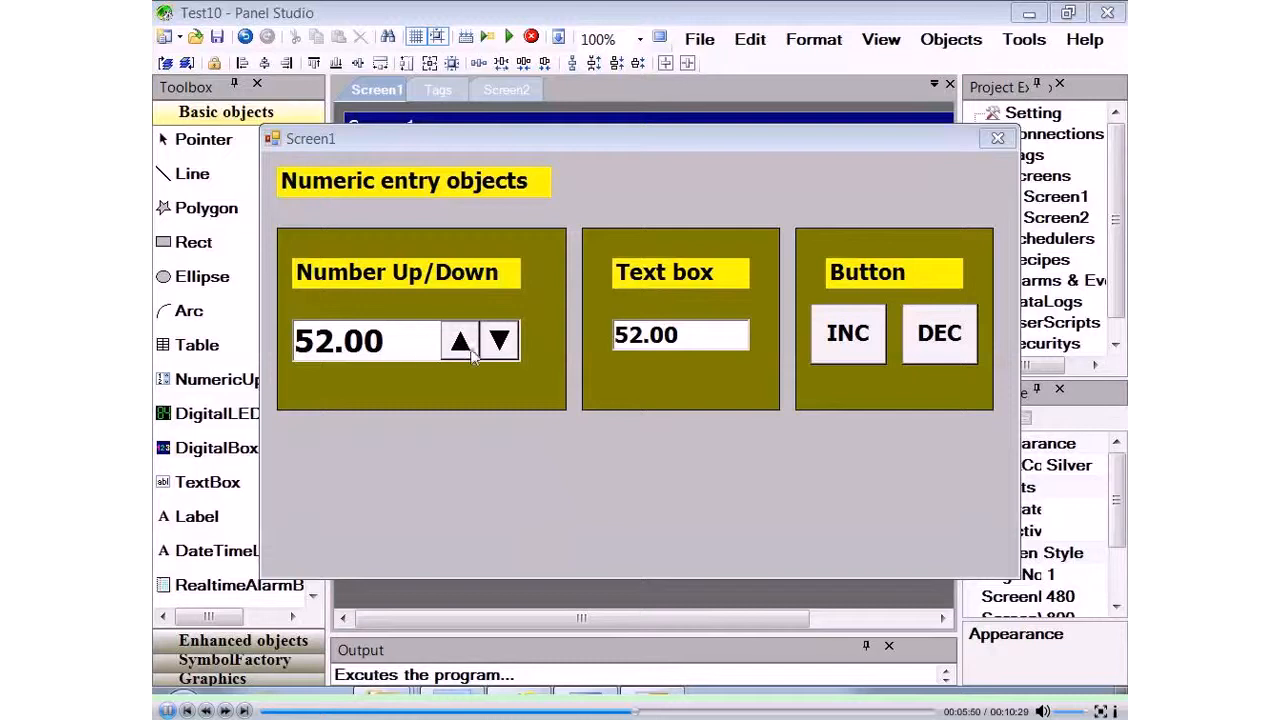
# - Raise the running Number Up/Down value to 54 and lower it back to 52
pyautogui.click(459, 343)
pyautogui.click(459, 343)
pyautogui.click(499, 341)
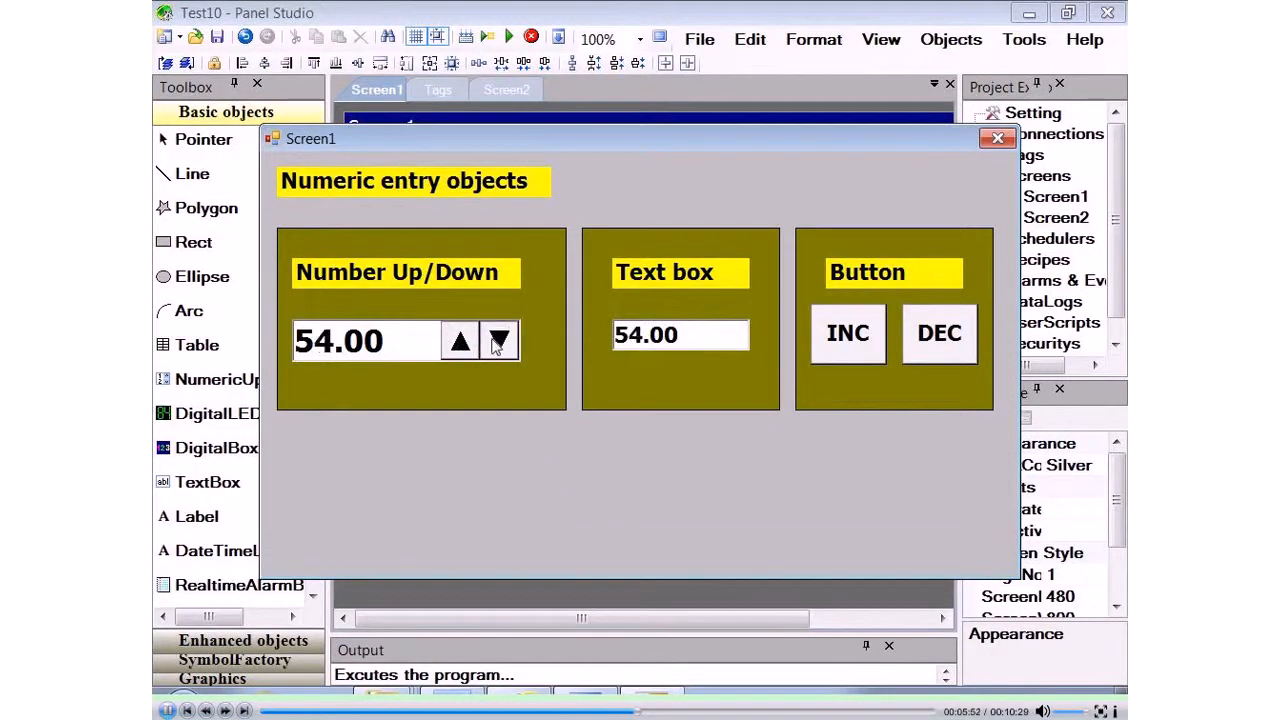
pyautogui.click(499, 341)
pyautogui.click(499, 341)
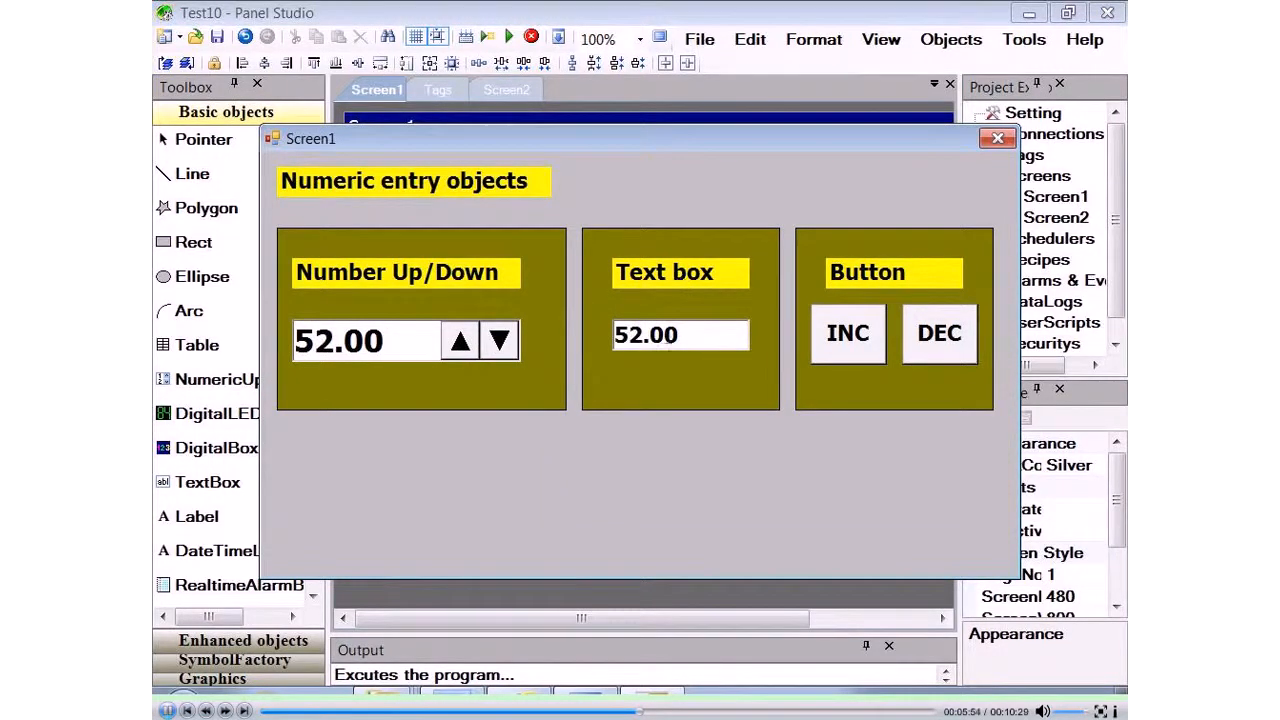
# - Enter 59 in the running screen's text box and increase the value with the INC button
pyautogui.click(668, 334)
pyautogui.click(611, 325)
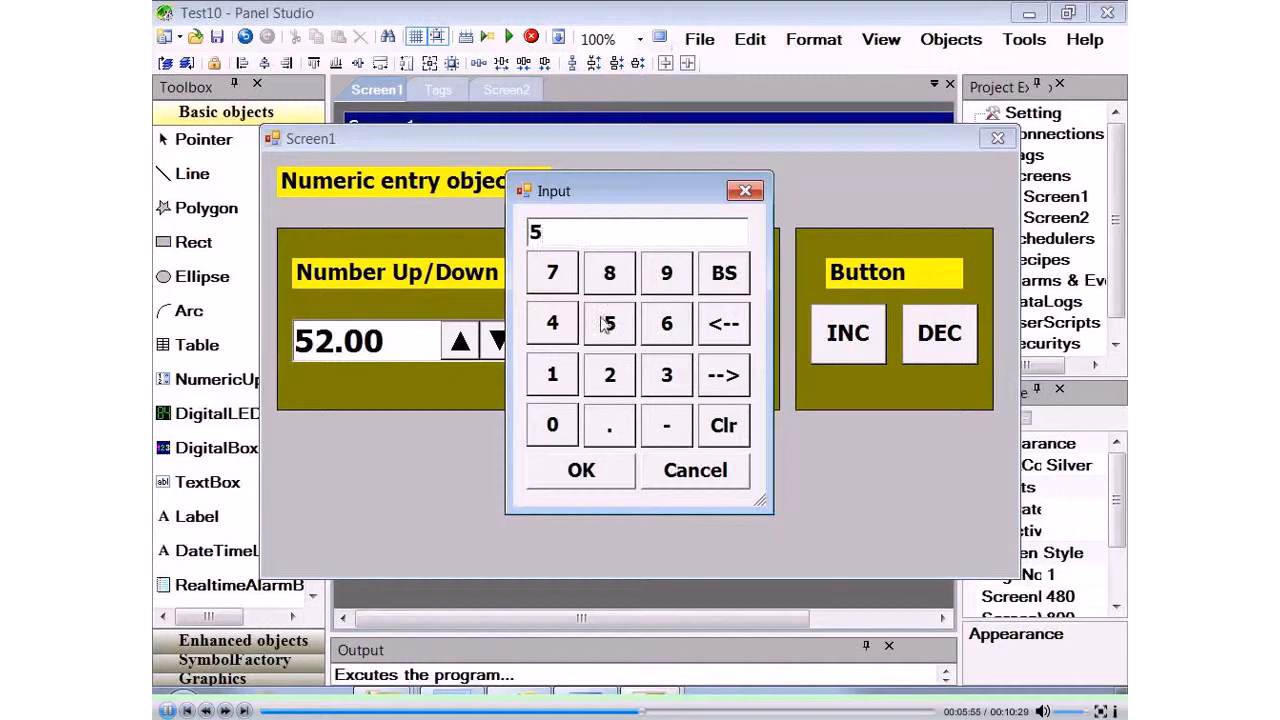
pyautogui.click(666, 276)
pyautogui.click(598, 470)
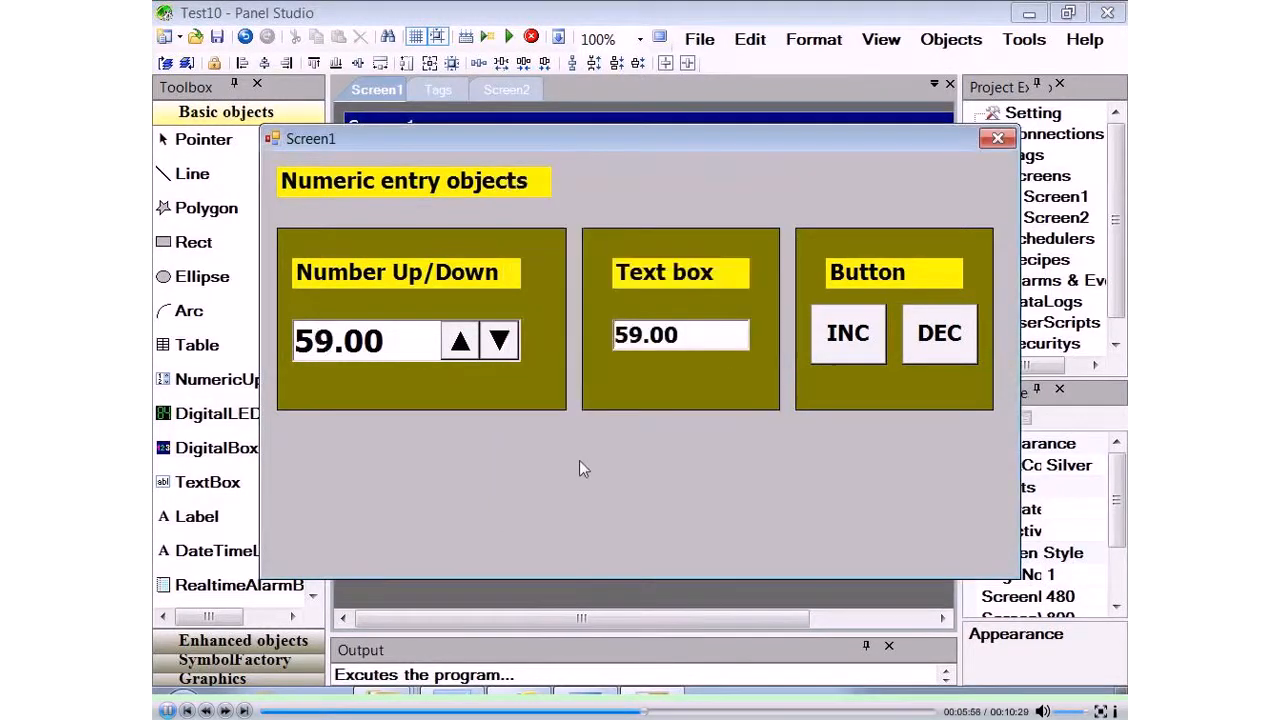
pyautogui.click(860, 334)
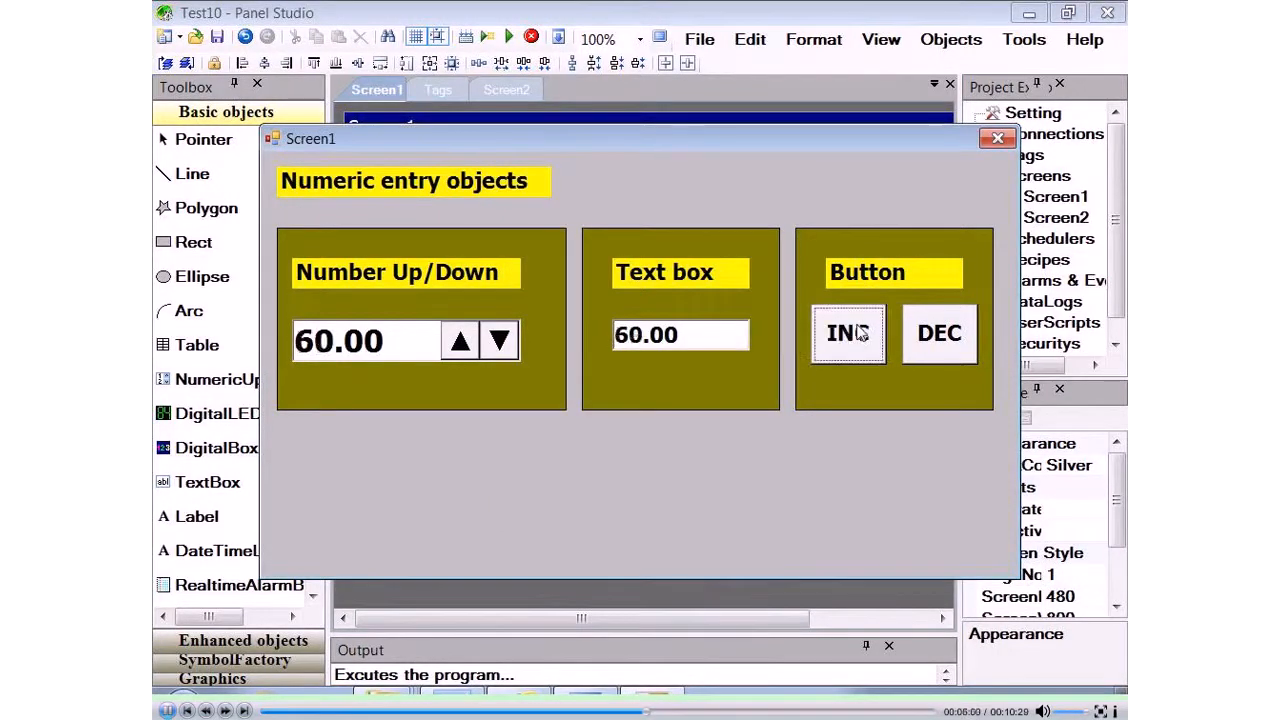
pyautogui.click(860, 334)
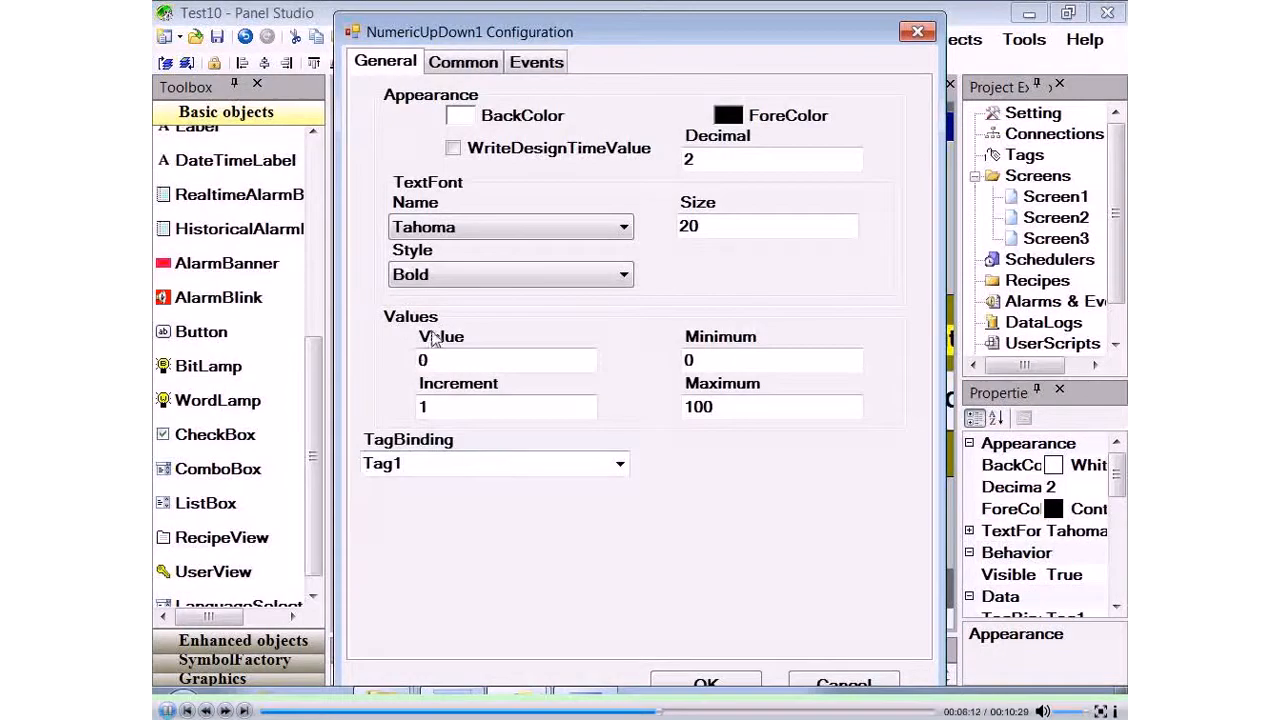
# - Review the configurations of the numeric up/down, the text box and the INC button
pyautogui.click(704, 406)
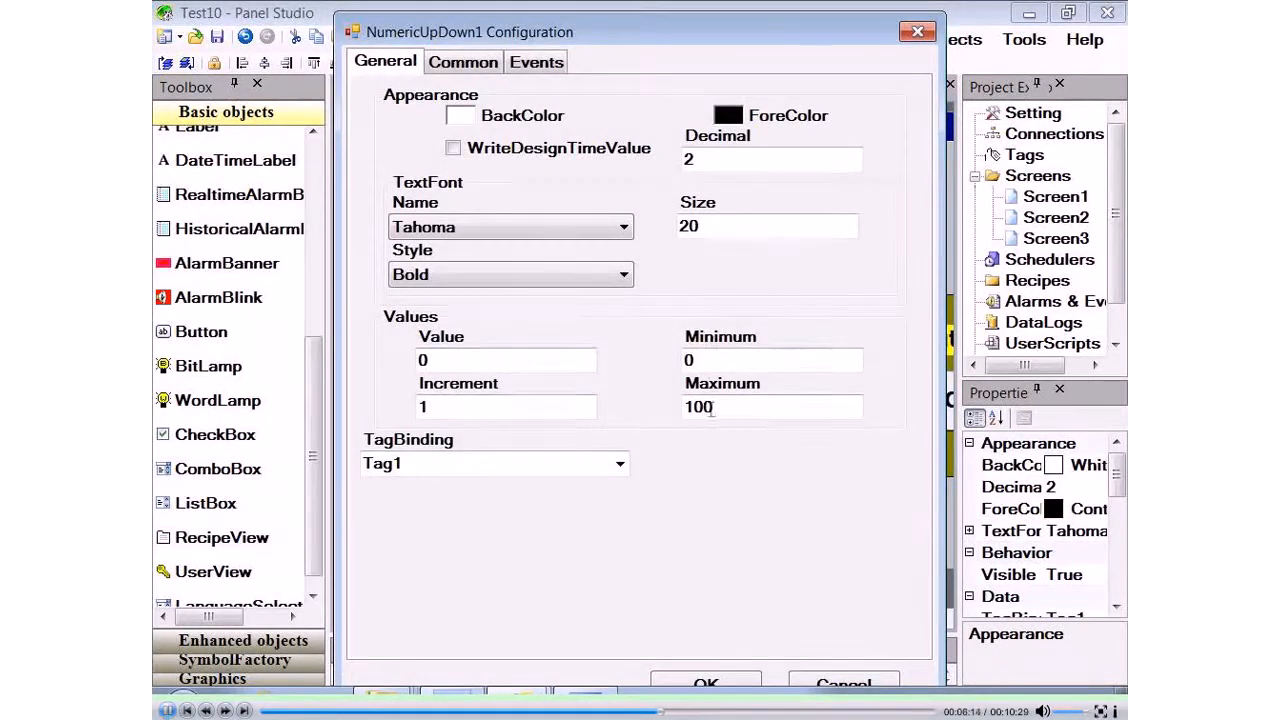
pyautogui.click(688, 680)
pyautogui.doubleClick(737, 405)
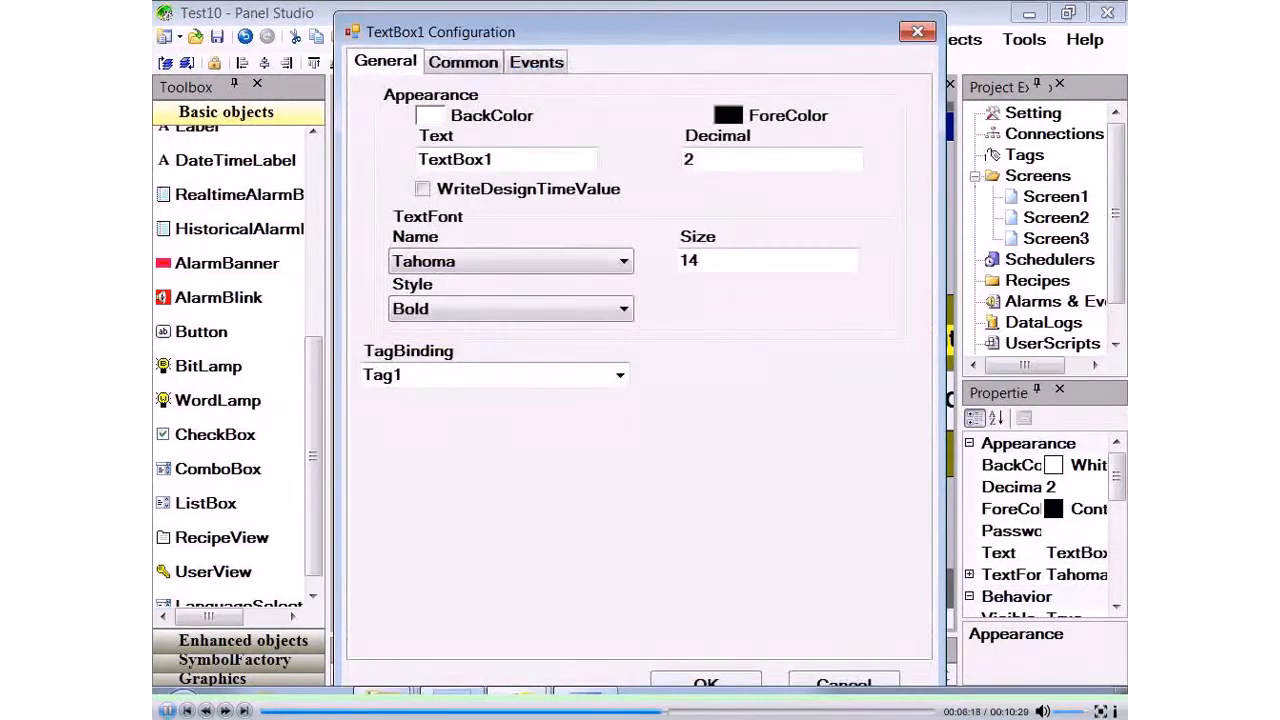
pyautogui.click(706, 683)
pyautogui.doubleClick(914, 405)
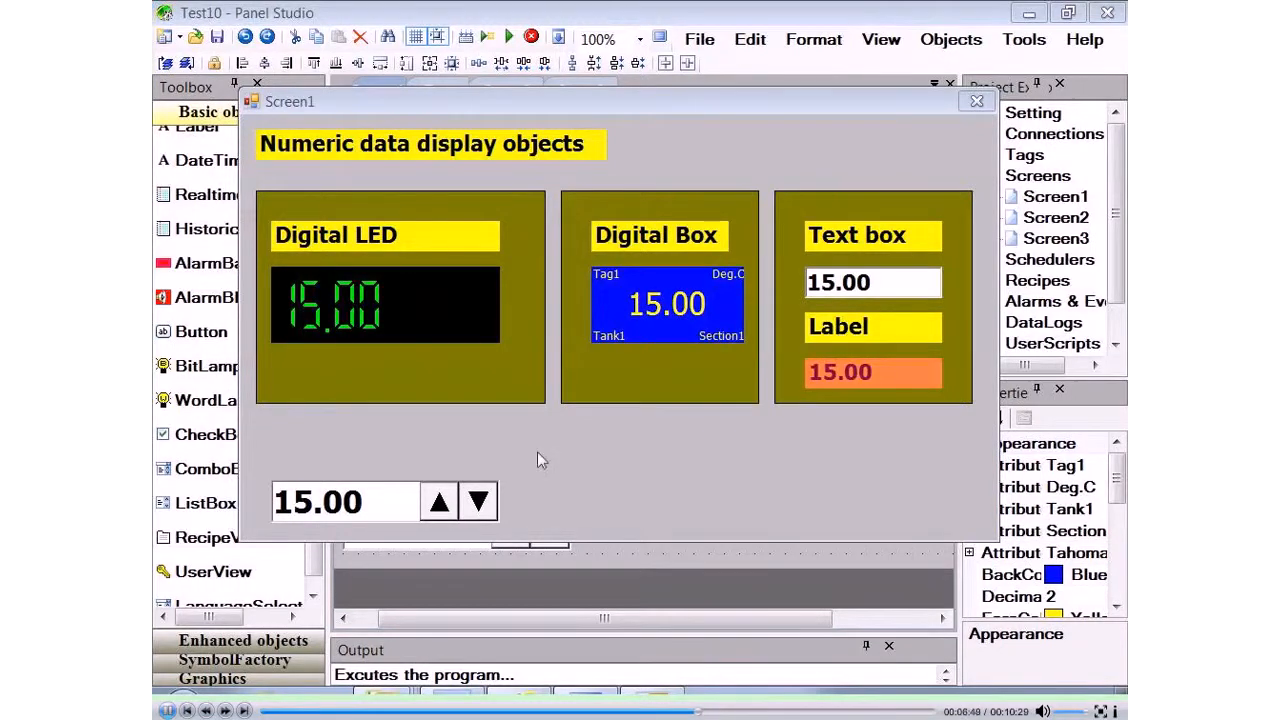
# - Lower the value on the running numeric display screen and review the Digital LED and Digital Box configurations
pyautogui.click(477, 504)
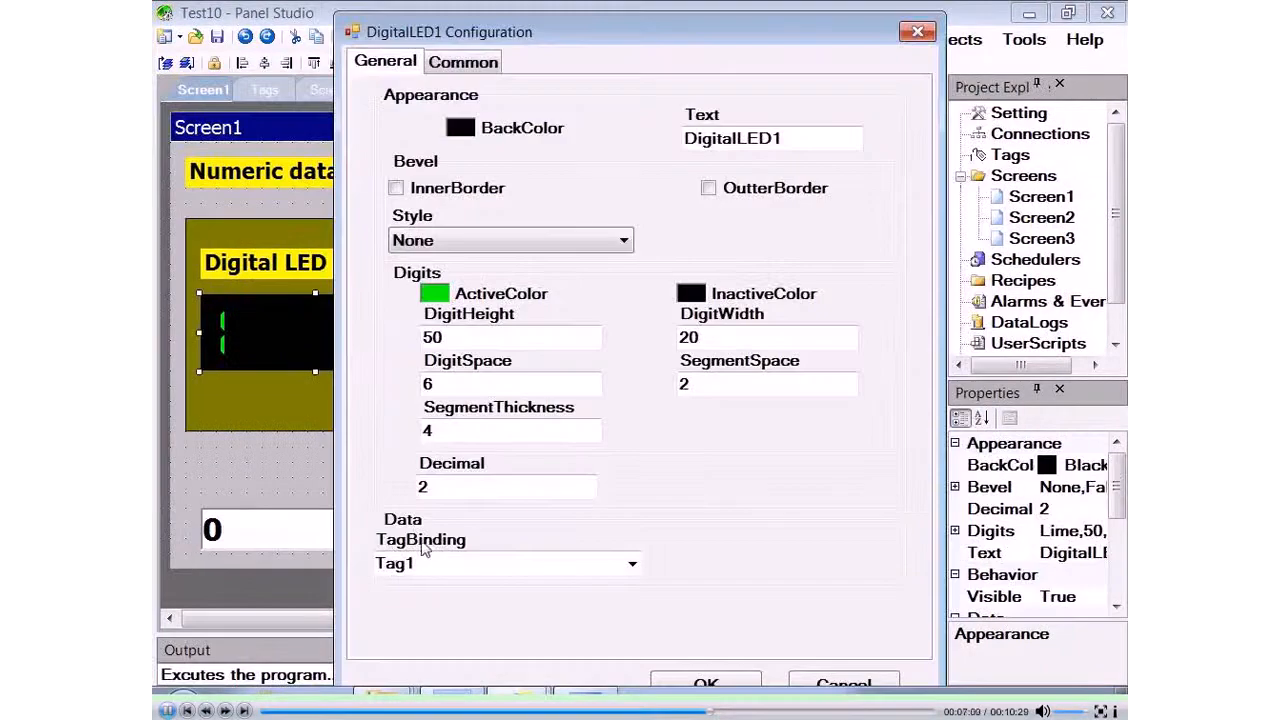
pyautogui.click(706, 682)
pyautogui.doubleClick(578, 331)
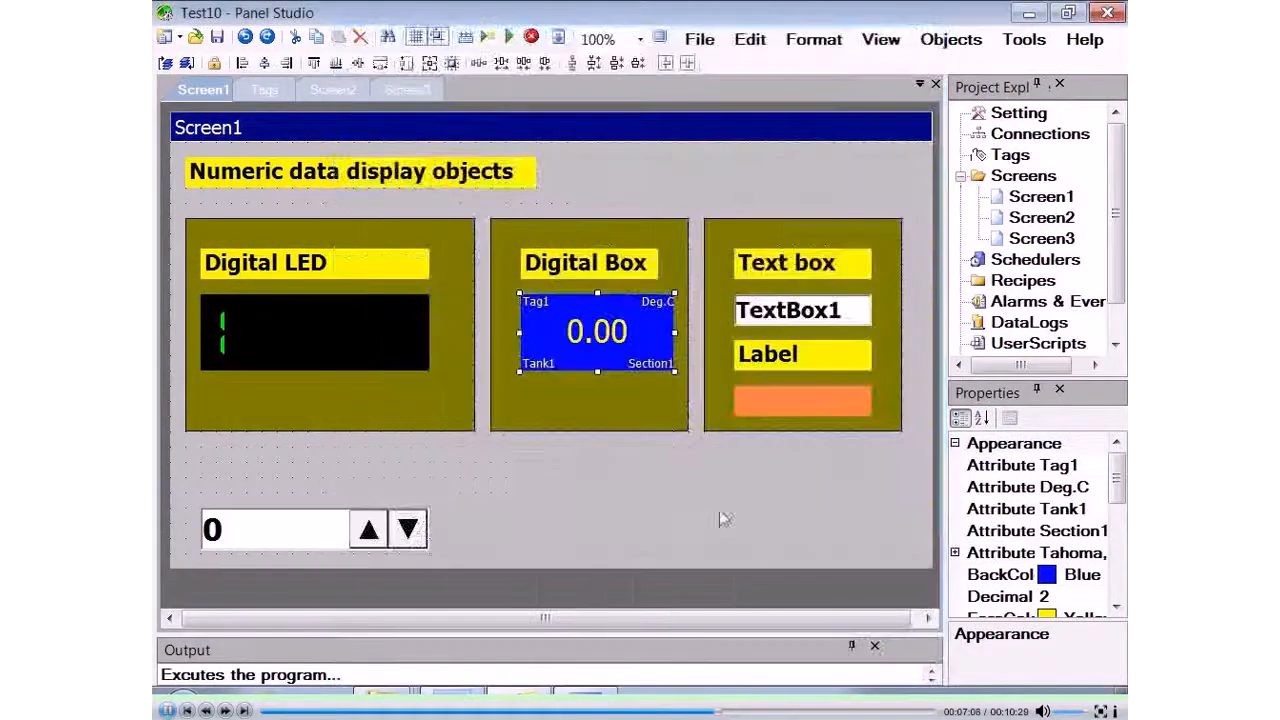
pyautogui.click(706, 683)
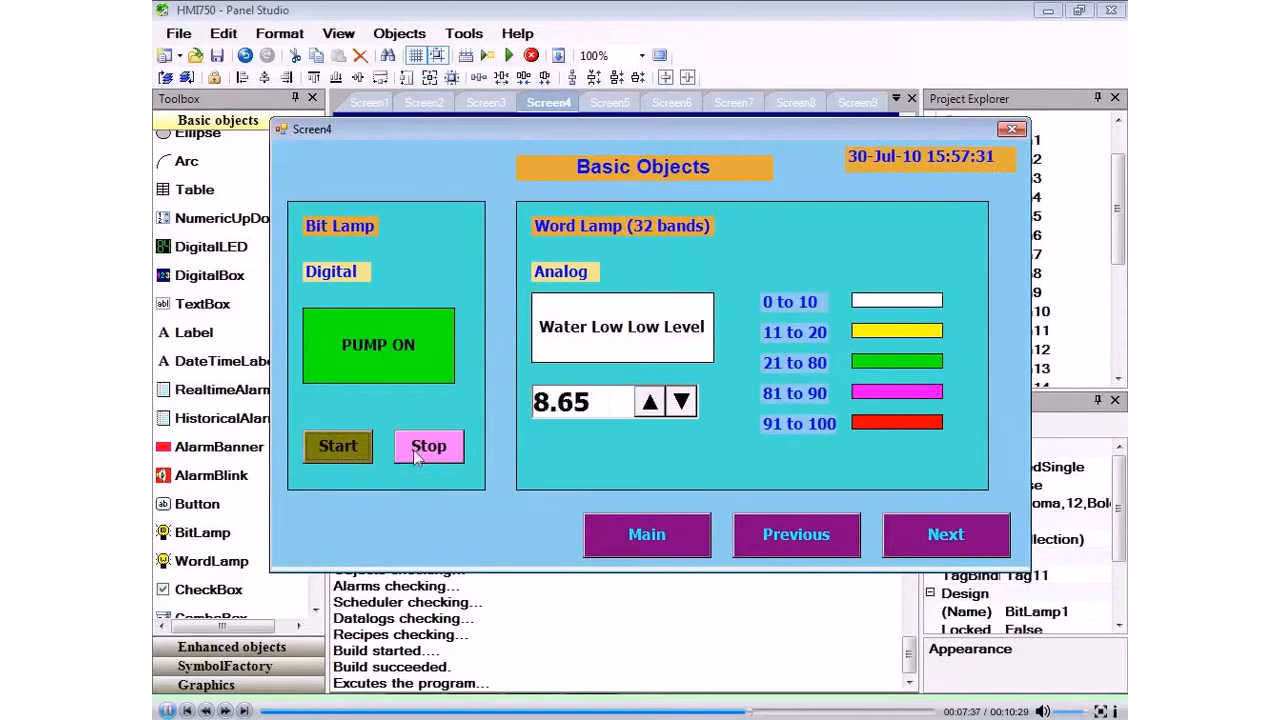
# - Stop the pump on the running Screen4 and raise the Word Lamp's analog value to 20.69
pyautogui.click(420, 450)
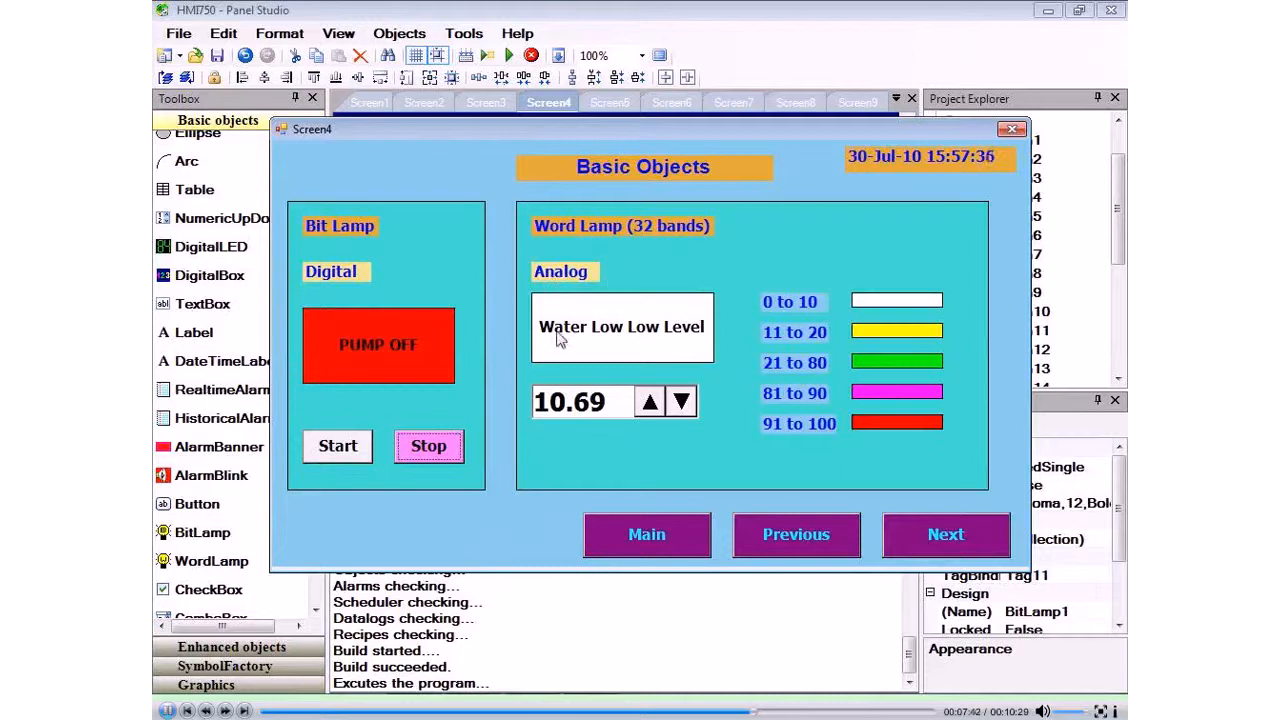
pyautogui.click(649, 402)
pyautogui.click(649, 402)
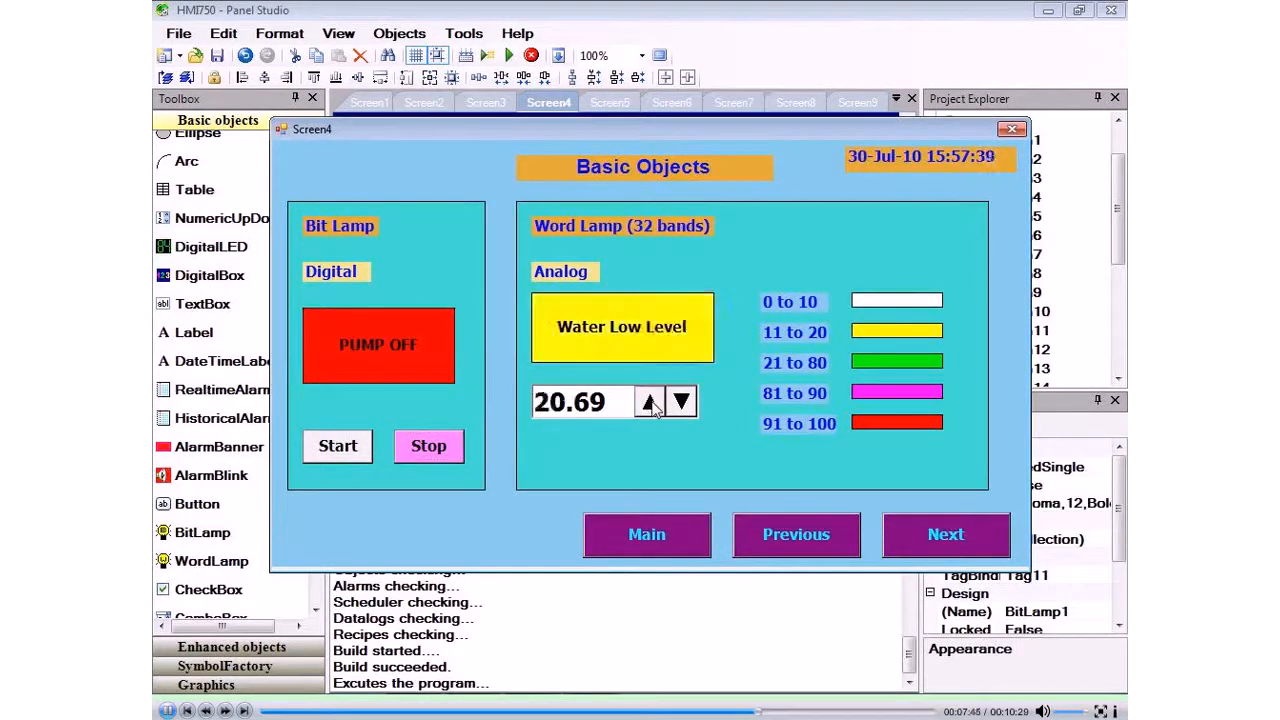
# - Raise the running Word Lamp's analog value to 50.69 and further up through its bands
pyautogui.click(649, 402)
pyautogui.click(649, 402)
pyautogui.click(649, 402)
pyautogui.click(649, 402)
pyautogui.click(649, 402)
pyautogui.click(649, 402)
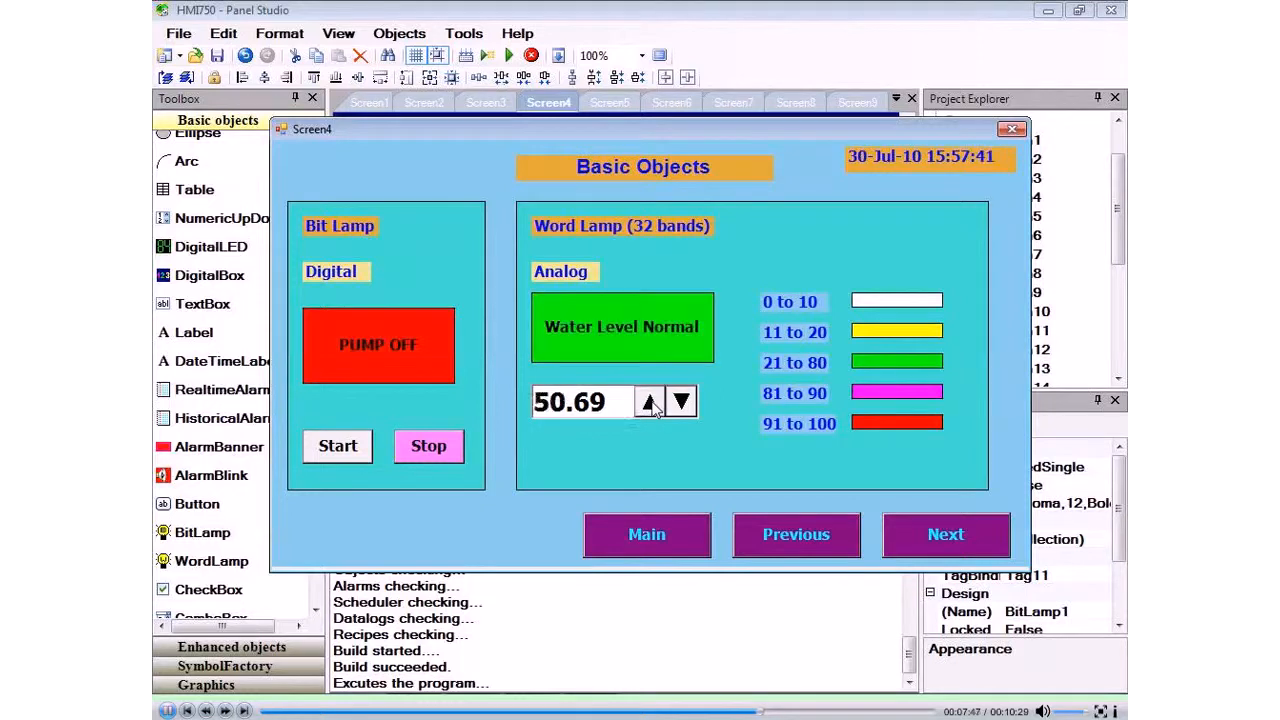
pyautogui.click(649, 402)
pyautogui.click(649, 402)
pyautogui.click(650, 403)
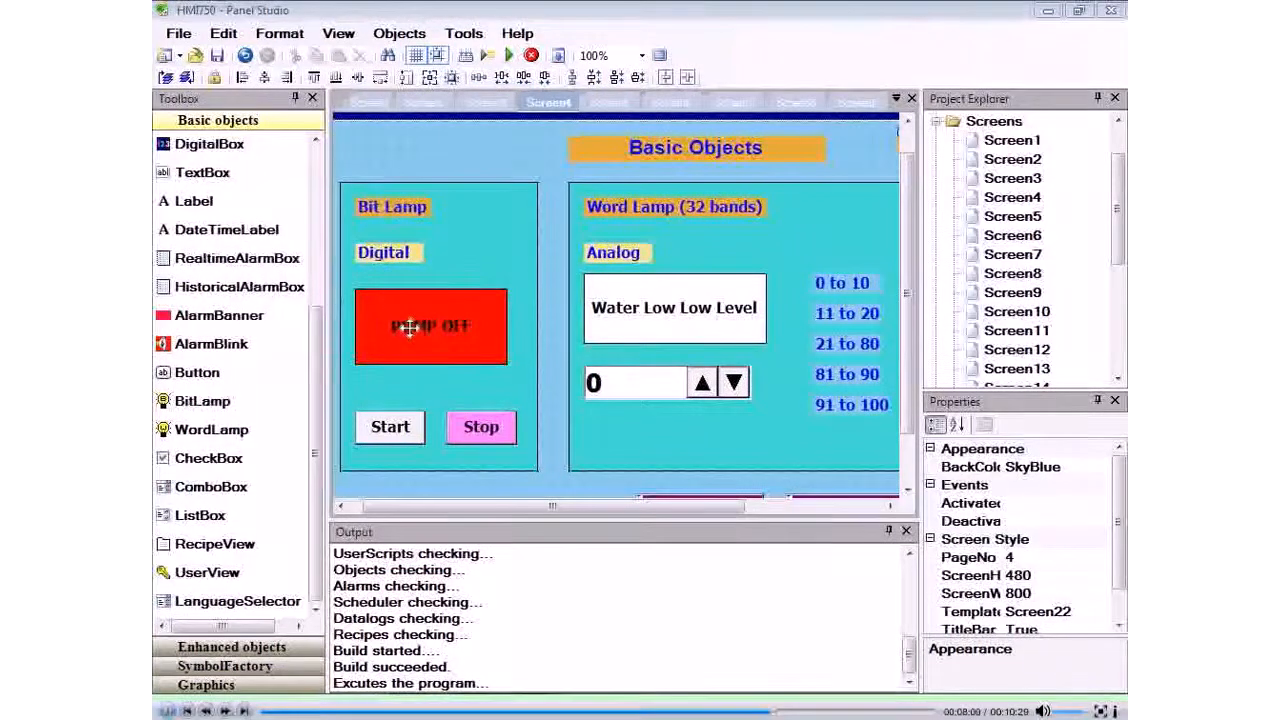
# - Open the configuration of the PUMP OFF bit lamp on Screen4 and review its two band definitions
pyautogui.click(410, 326)
pyautogui.doubleClick(410, 326)
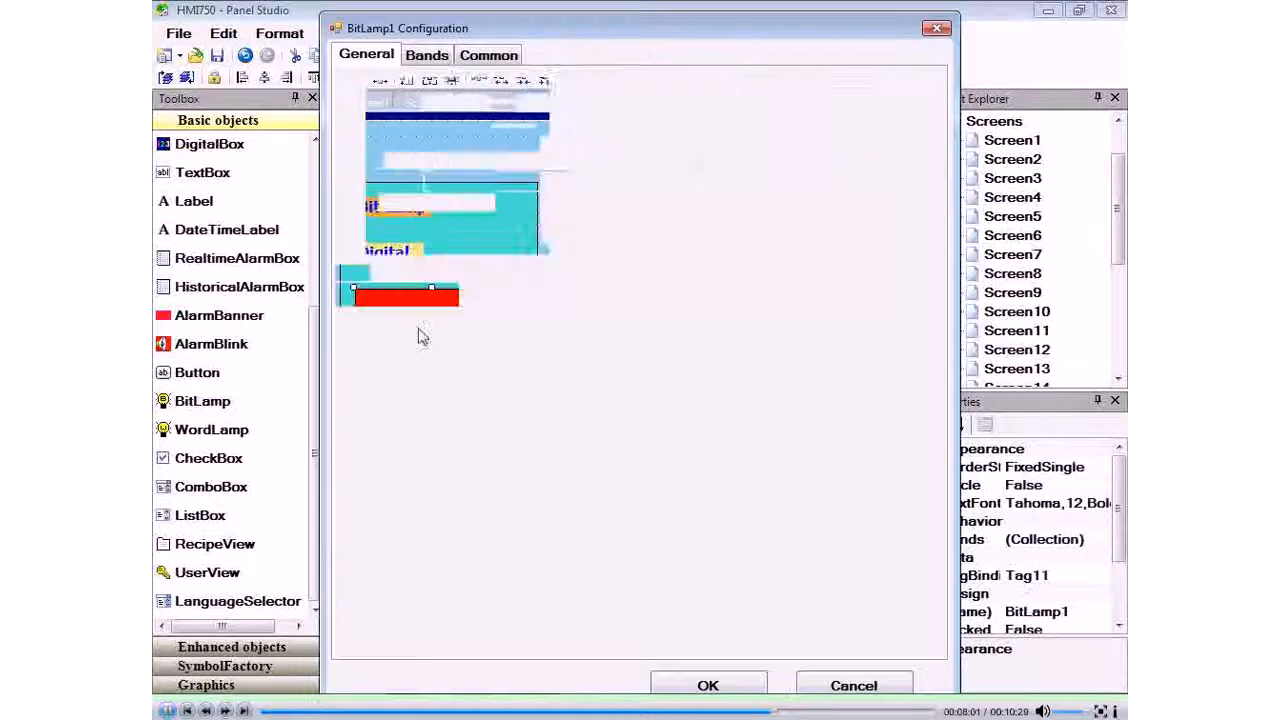
pyautogui.click(427, 60)
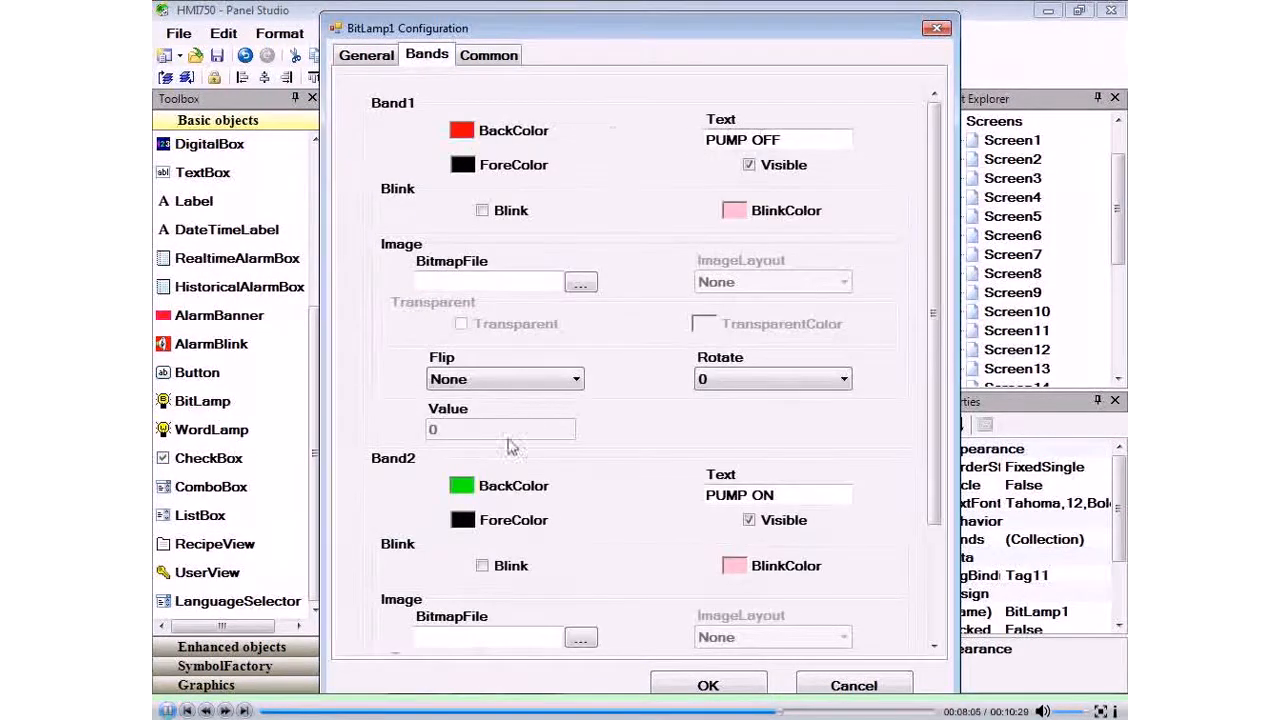
pyautogui.scroll(-3, 420, 390)
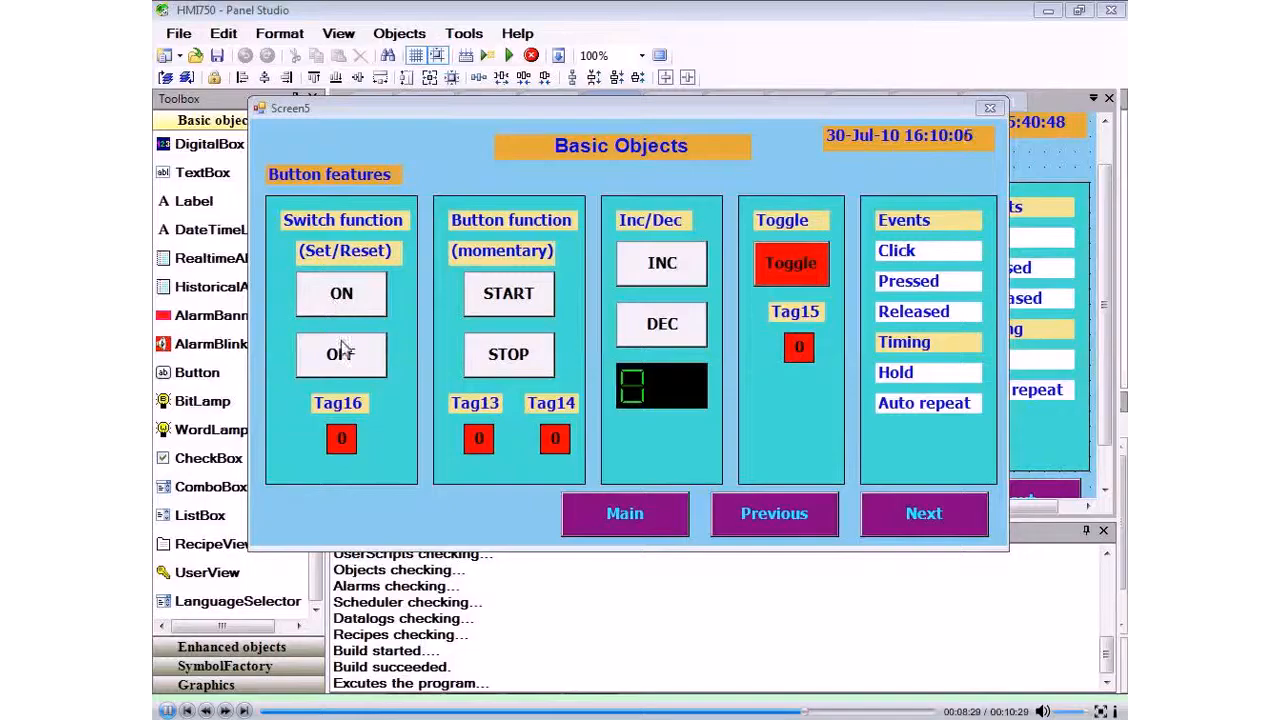
# - Set and reset Tag16 twice with the running Screen5 switches and try the momentary START function
pyautogui.click(350, 310)
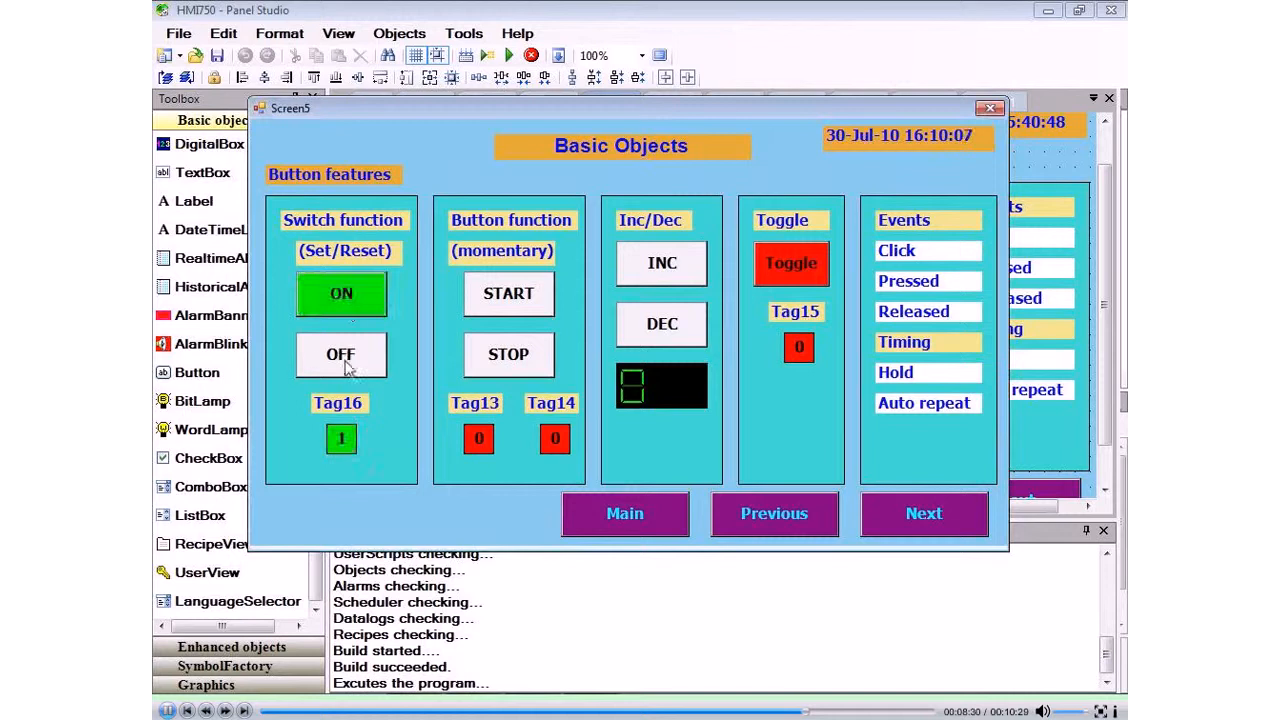
pyautogui.click(347, 368)
pyautogui.click(334, 302)
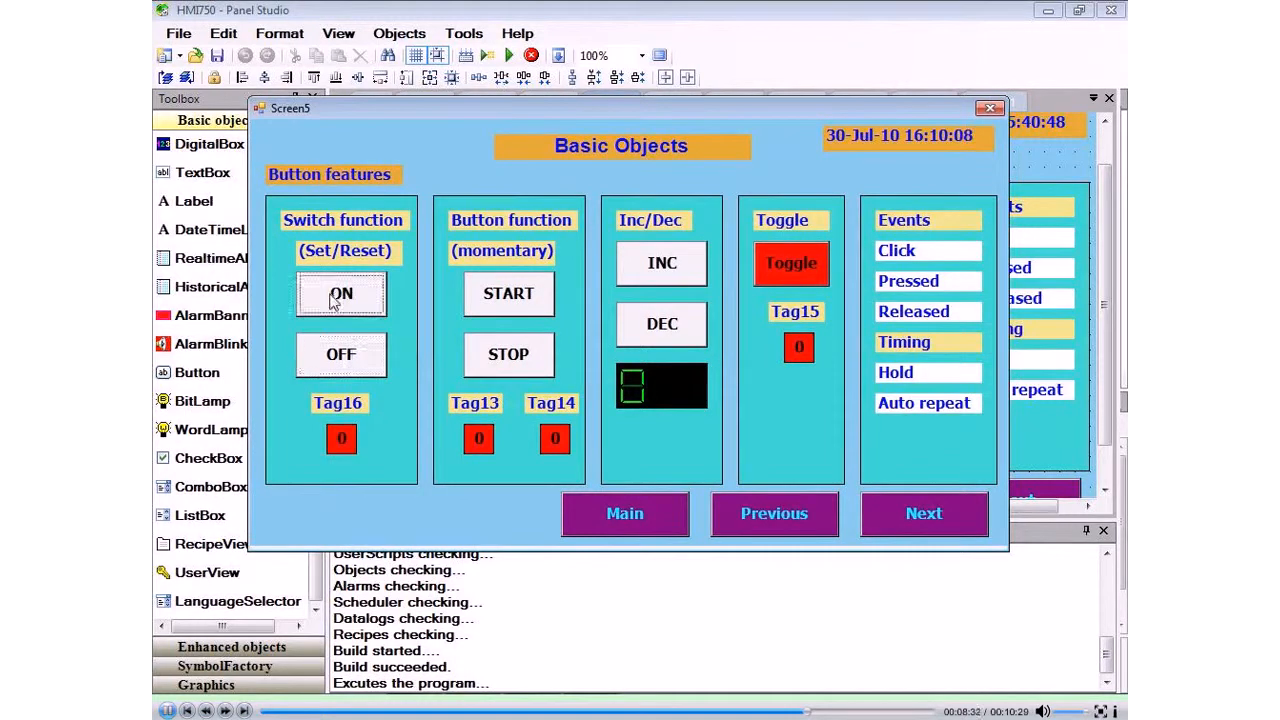
pyautogui.click(350, 360)
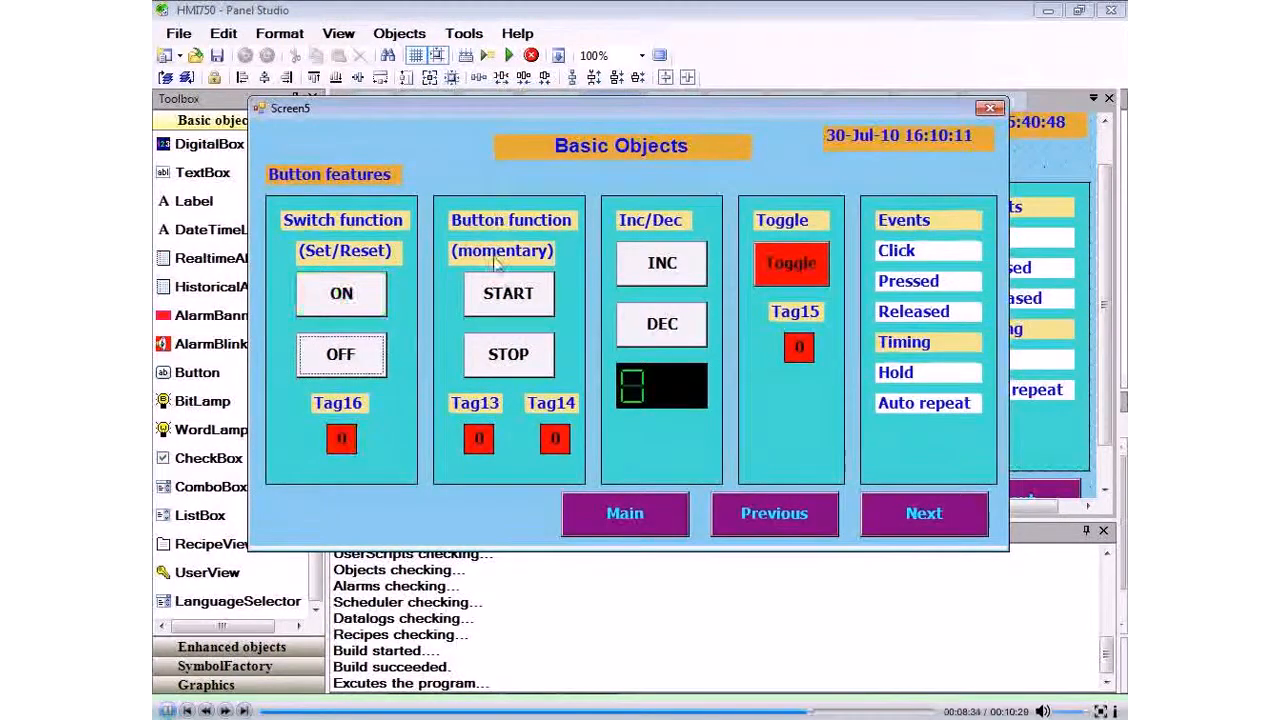
pyautogui.click(490, 308)
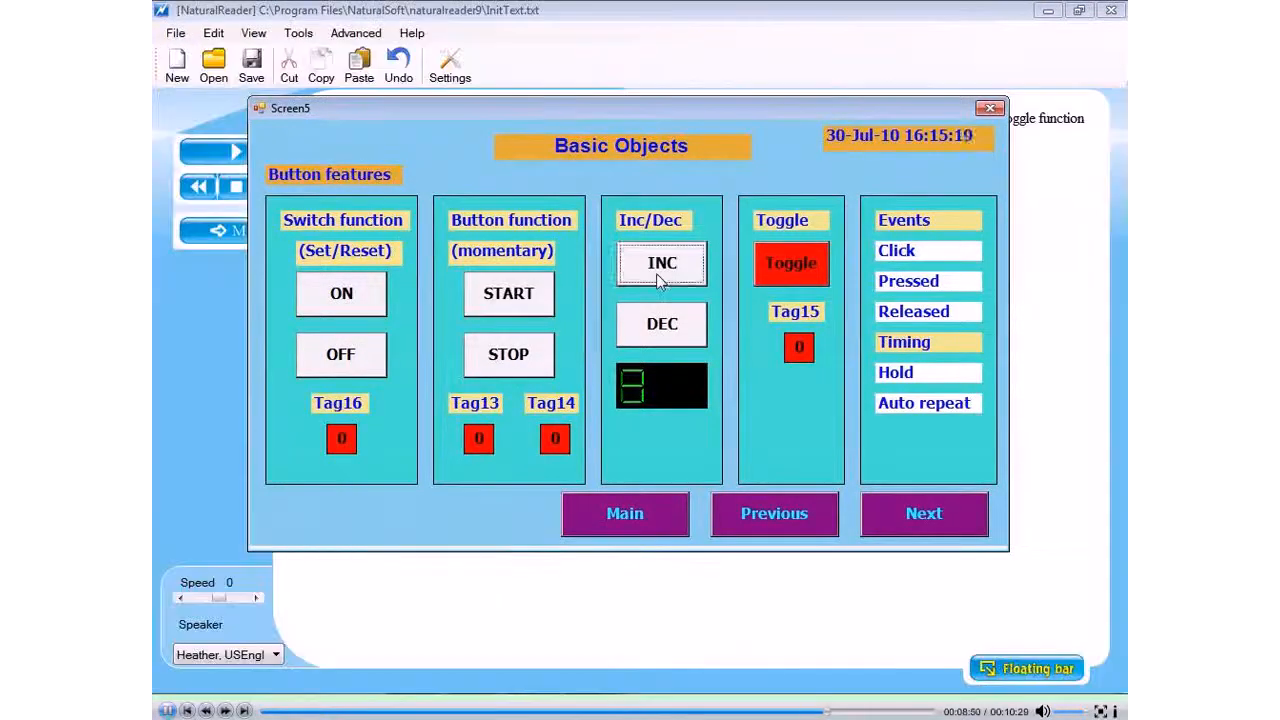
# - Decrease the Inc/Dec display value and operate the Tag15 toggle twice on the running Screen5
pyautogui.click(684, 336)
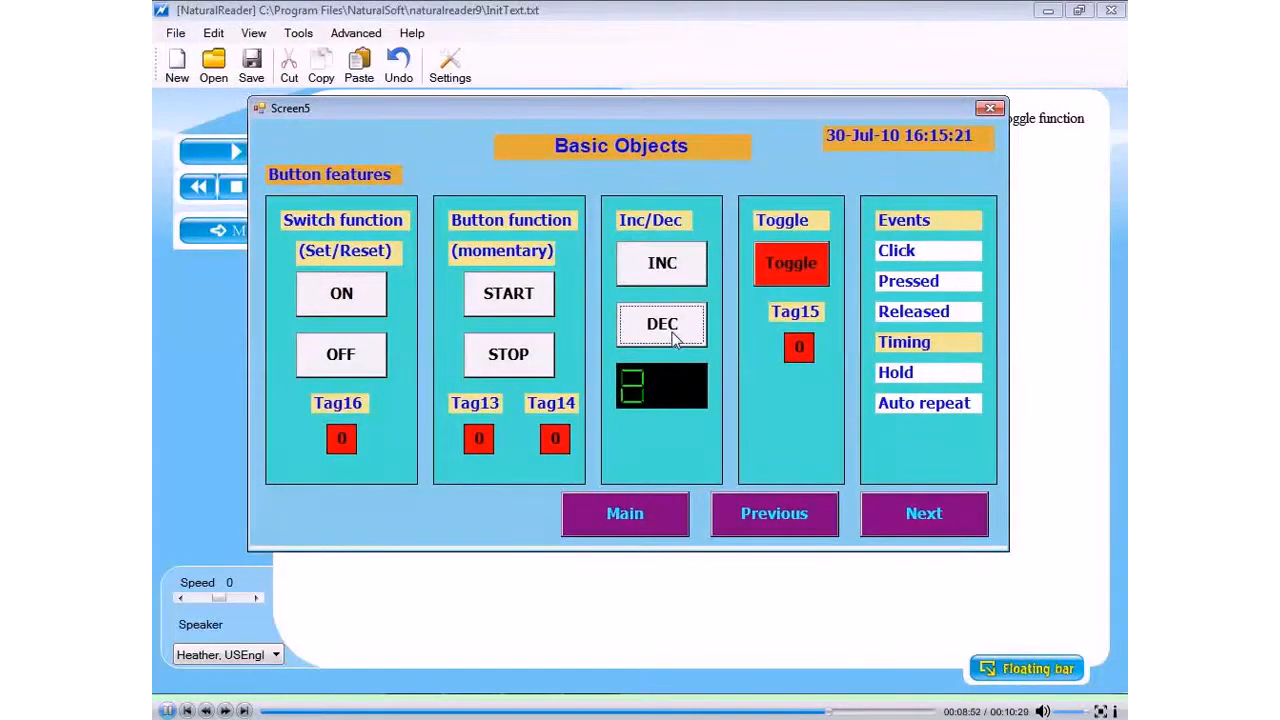
pyautogui.click(787, 263)
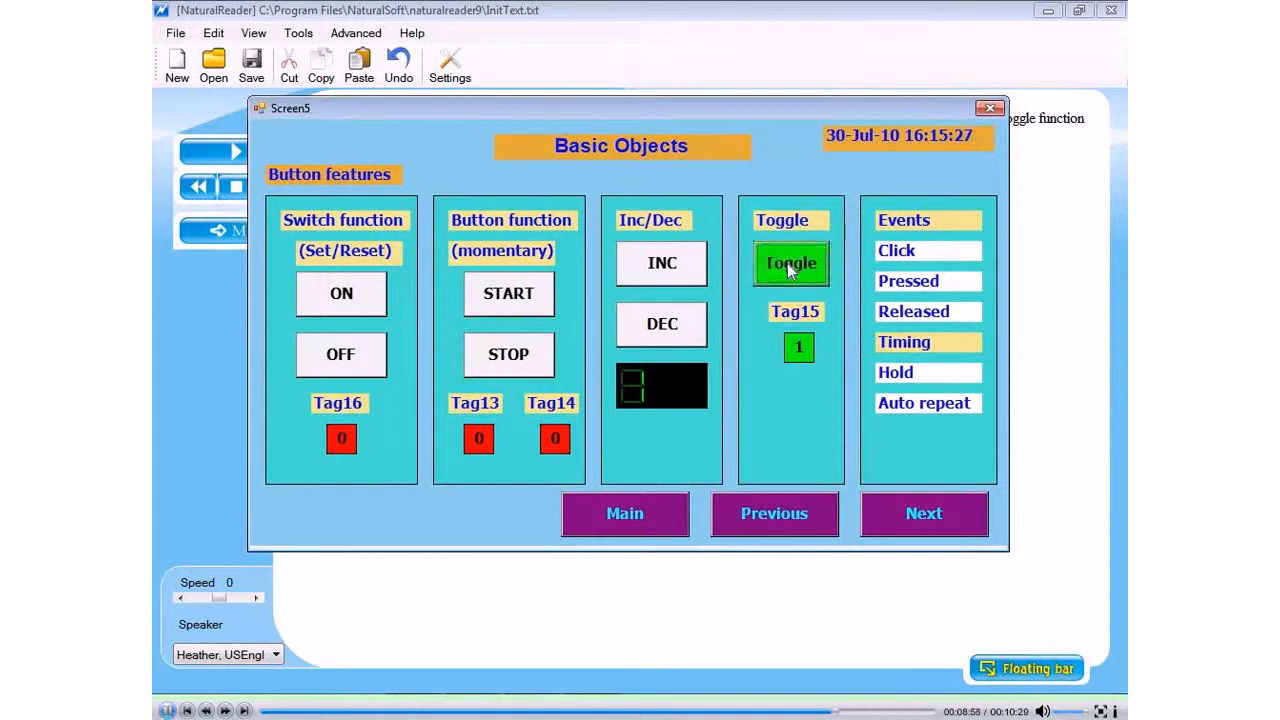
pyautogui.click(787, 263)
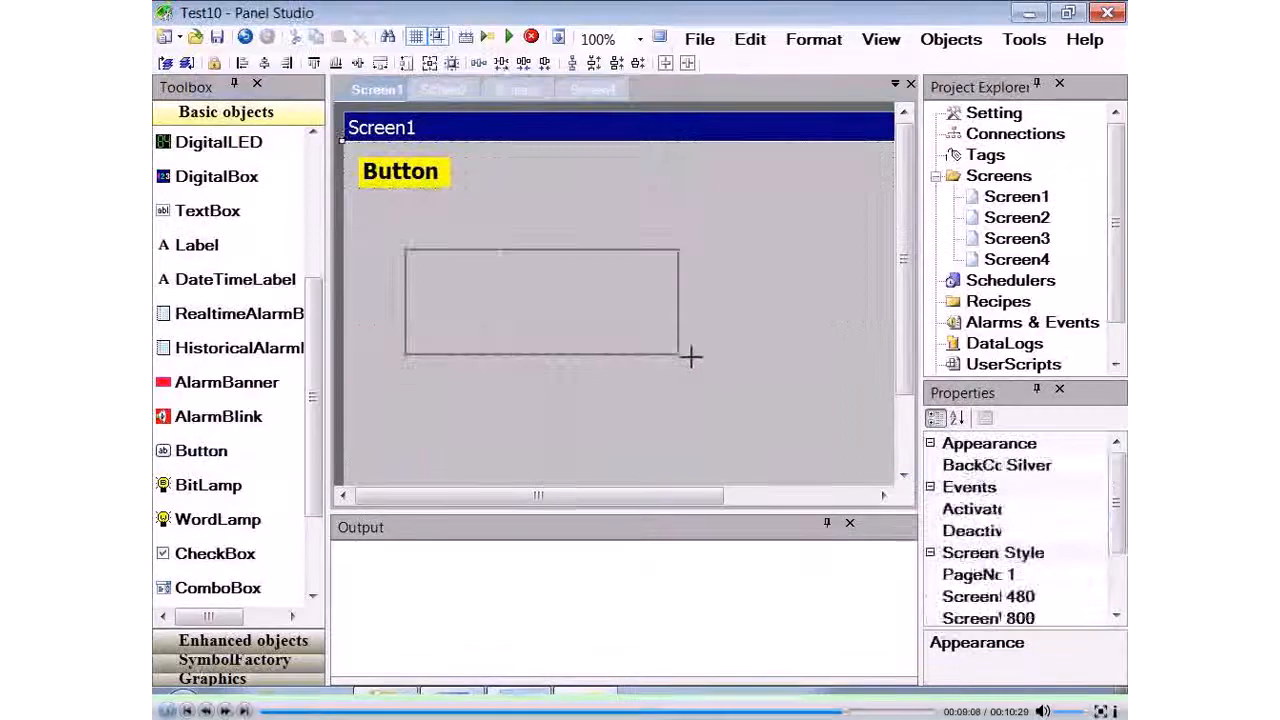
# - Draw a wide button below the Button label on Screen1 and review its general, band, common and event settings
pyautogui.moveTo(689, 357); pyautogui.dragTo(680, 356)
pyautogui.doubleClick(561, 290)
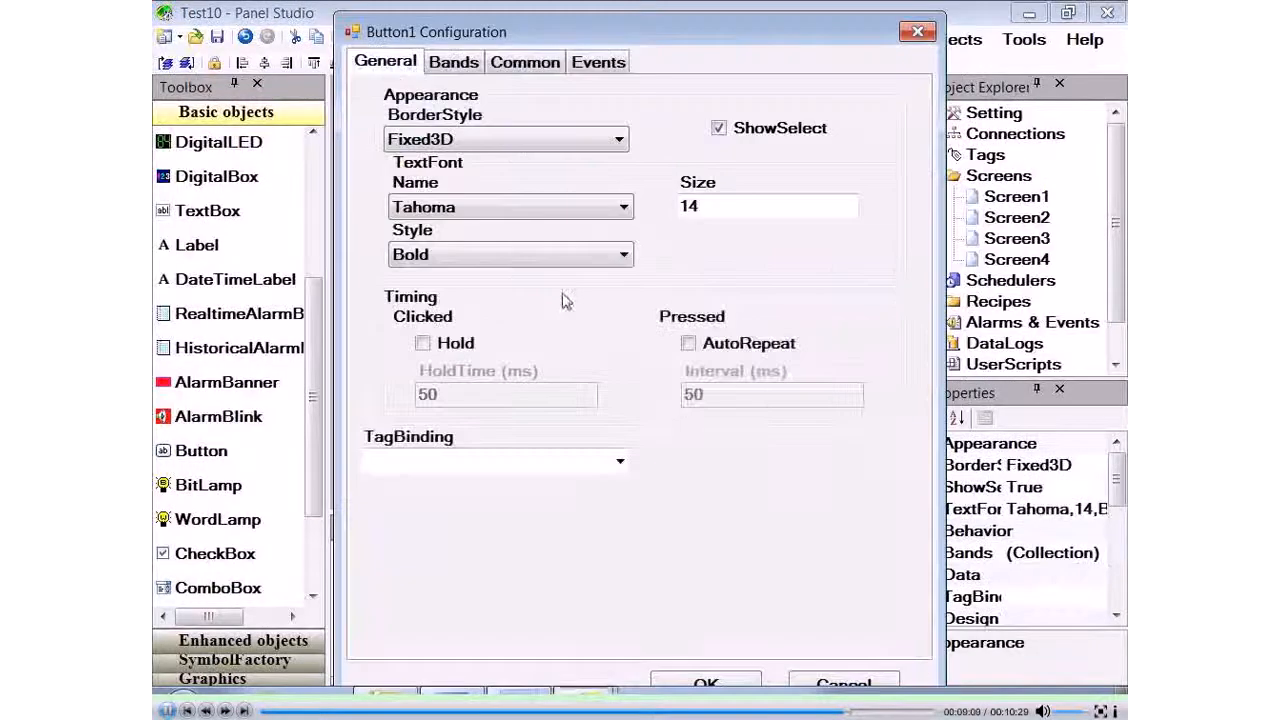
pyautogui.click(450, 68)
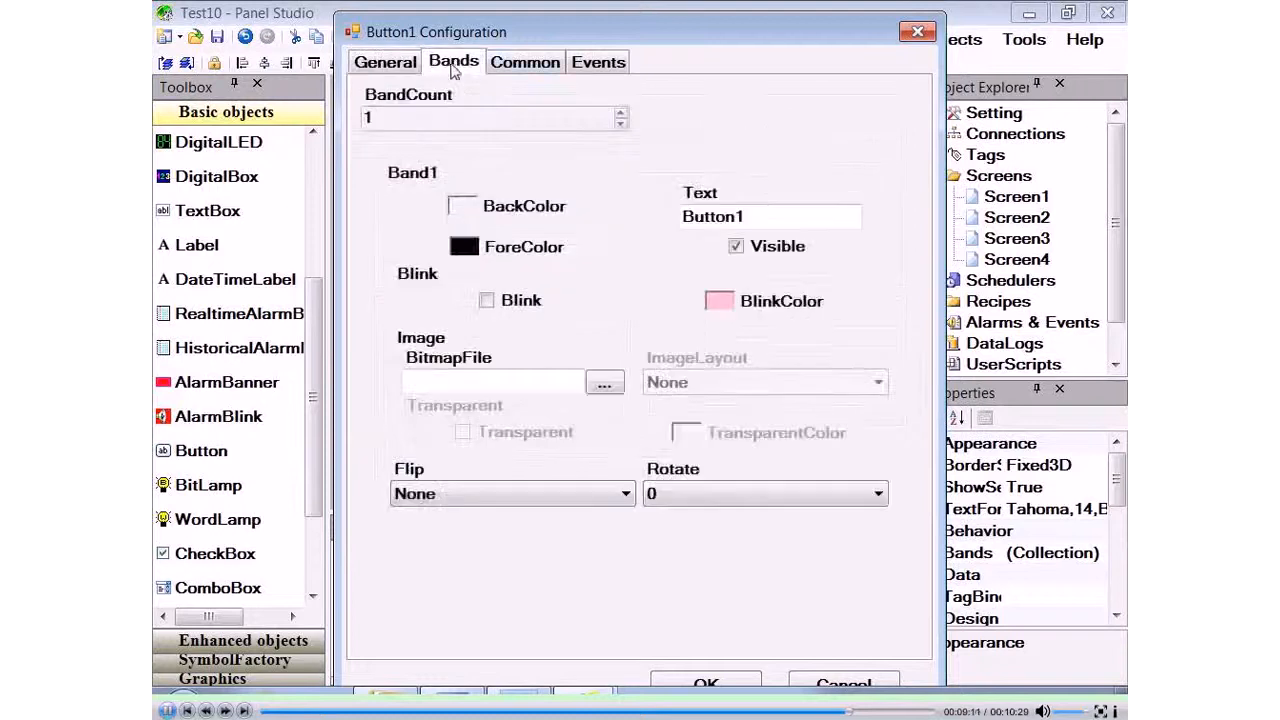
pyautogui.click(530, 70)
pyautogui.click(585, 70)
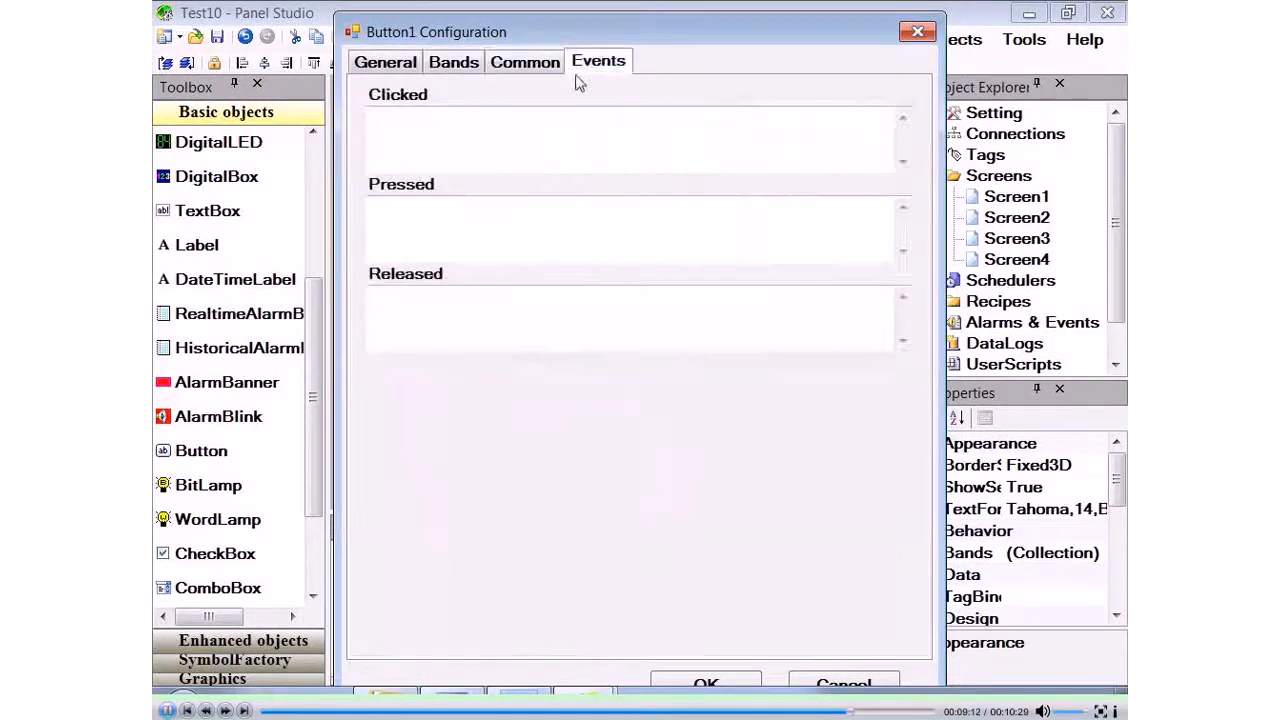
# - Open the function editor for the new button's Clicked event and look through the functions available to add
pyautogui.click(398, 132)
pyautogui.doubleClick(398, 132)
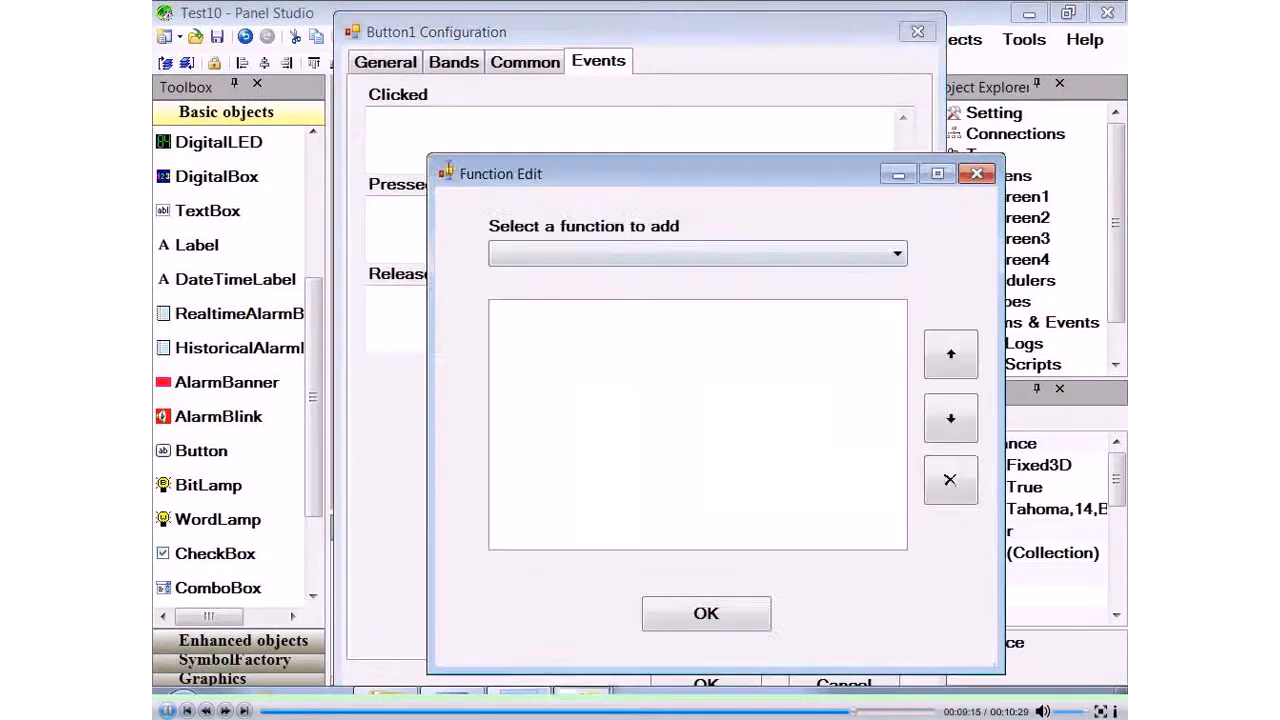
pyautogui.click(625, 257)
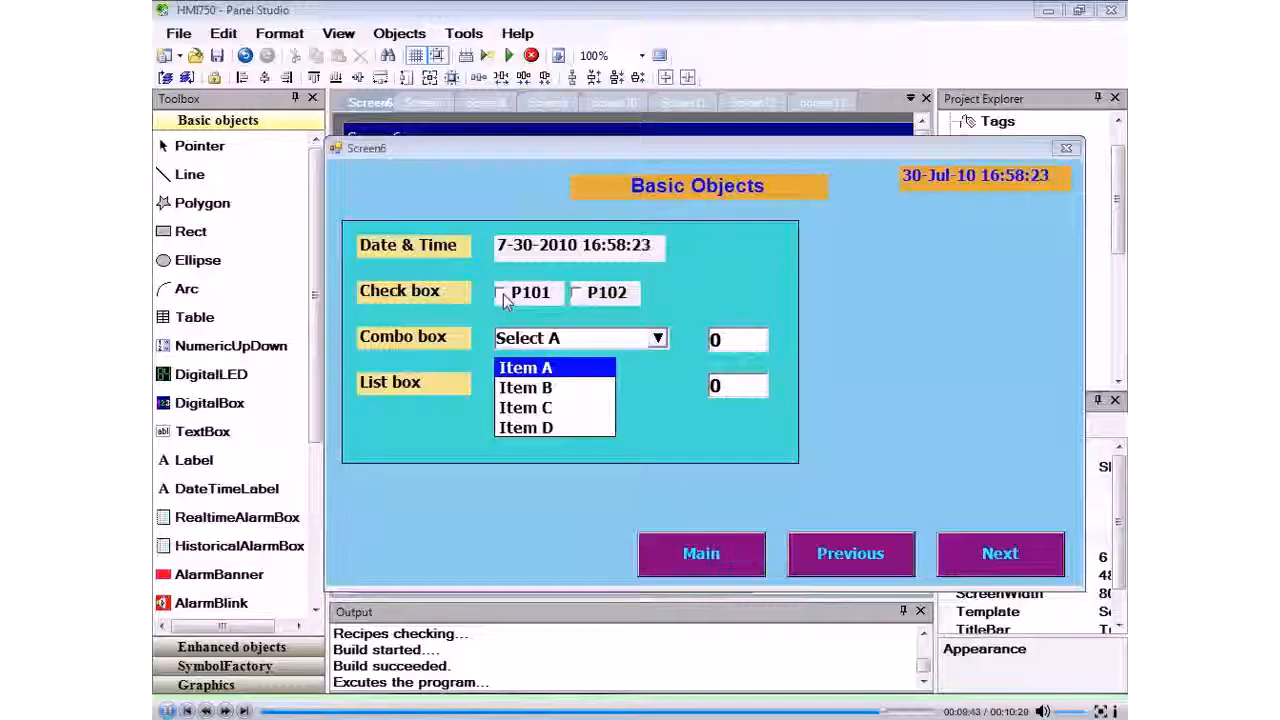
# - Check P101 and P102 on the running Screen6, choose Select B in the combo box and Item B in the list box
pyautogui.click(502, 295)
pyautogui.click(578, 293)
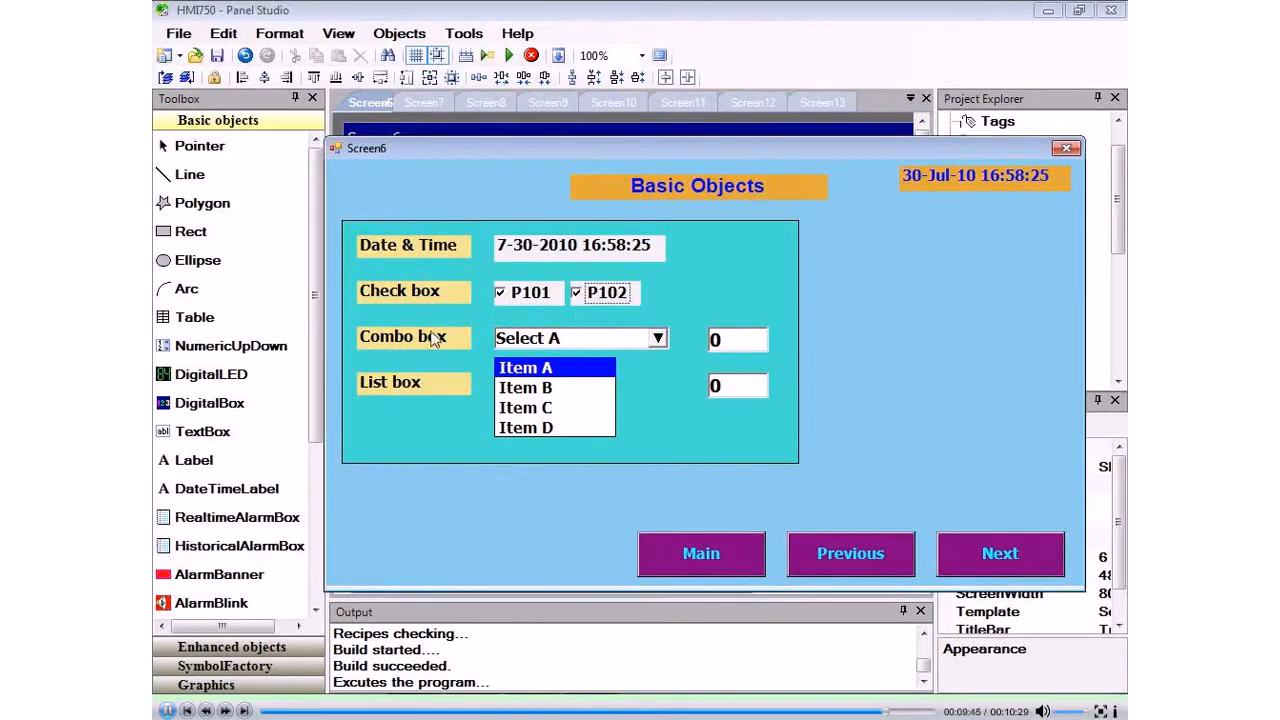
pyautogui.click(658, 339)
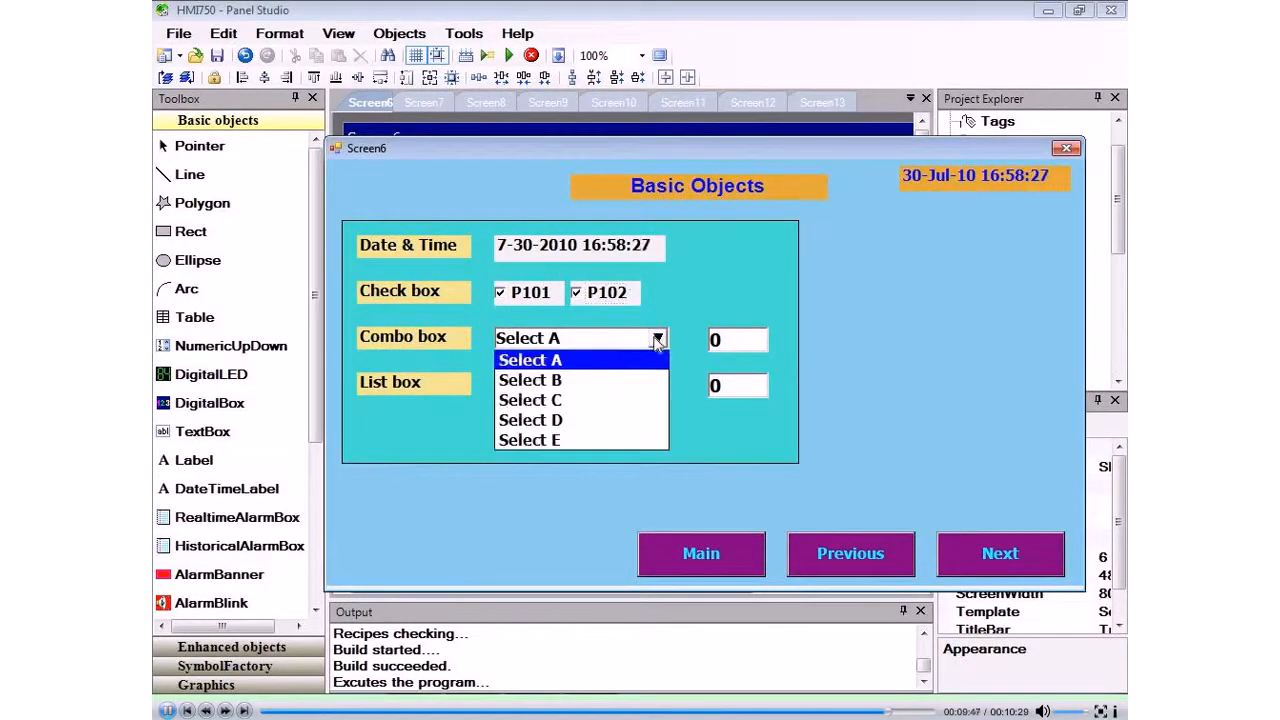
pyautogui.click(566, 381)
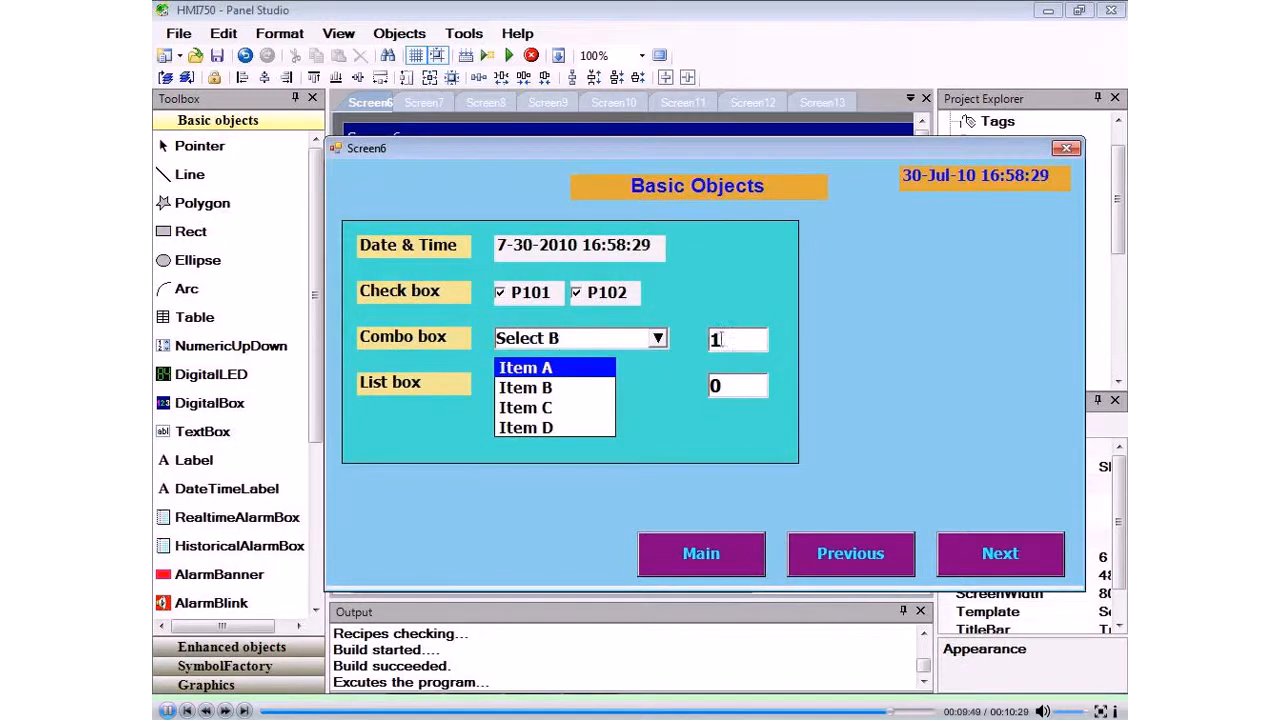
pyautogui.click(545, 390)
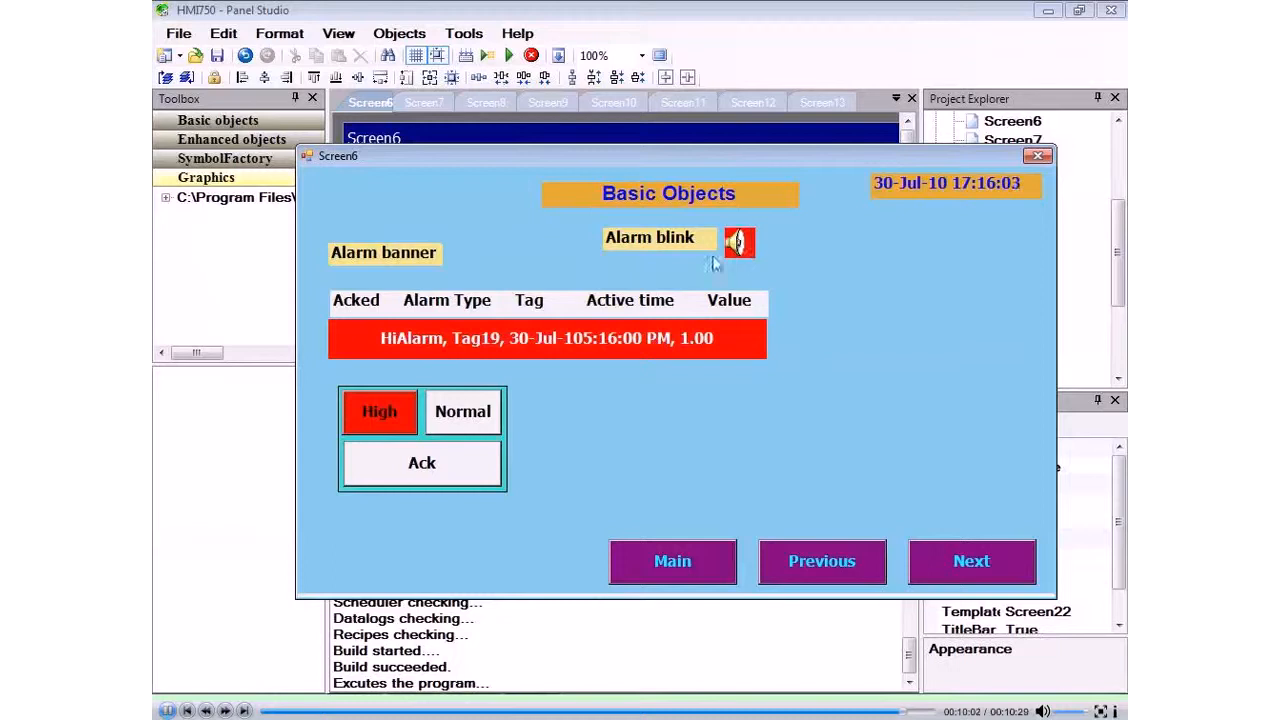
# - Return the high alarm condition to normal and acknowledge the alarm on the running alarm banner screen
pyautogui.click(455, 414)
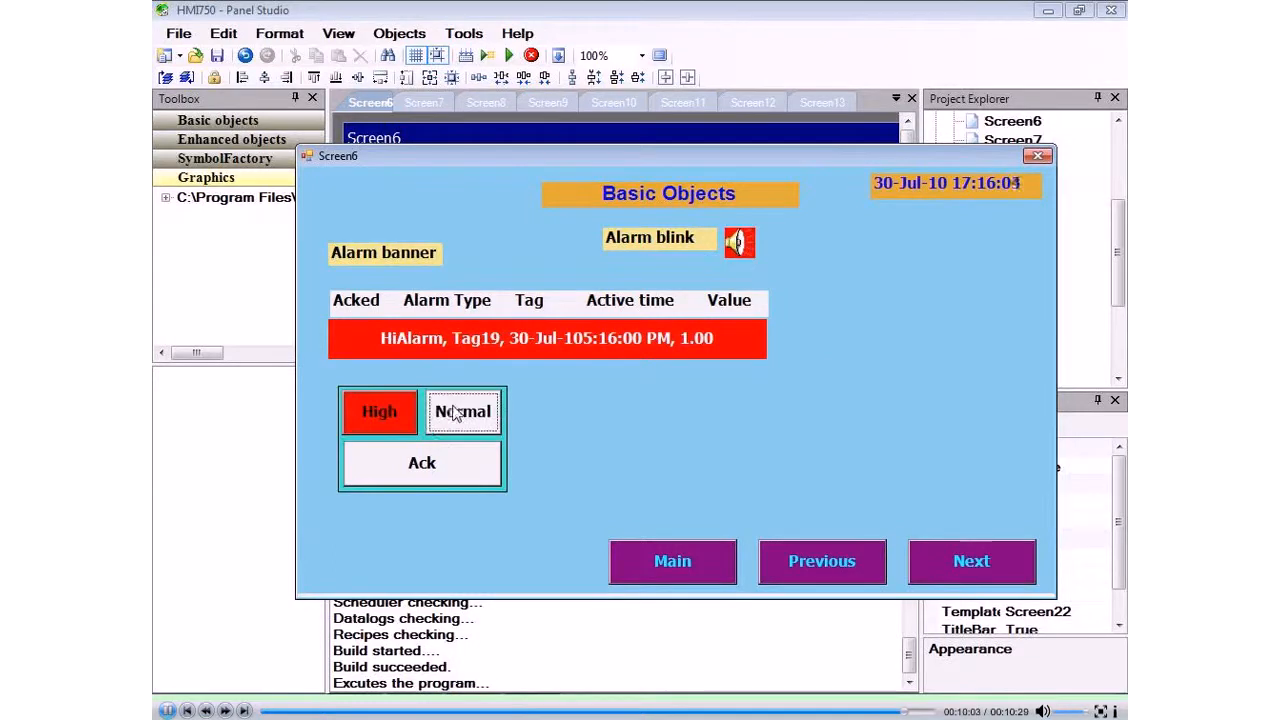
pyautogui.click(434, 473)
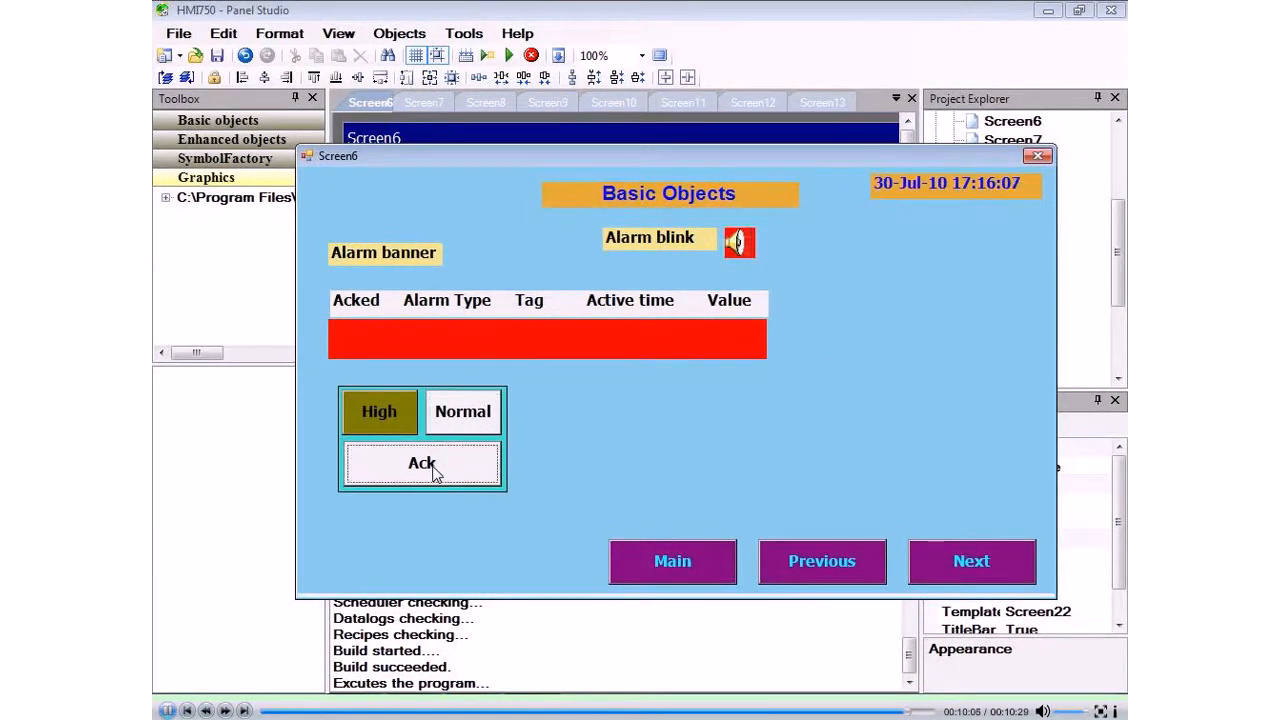